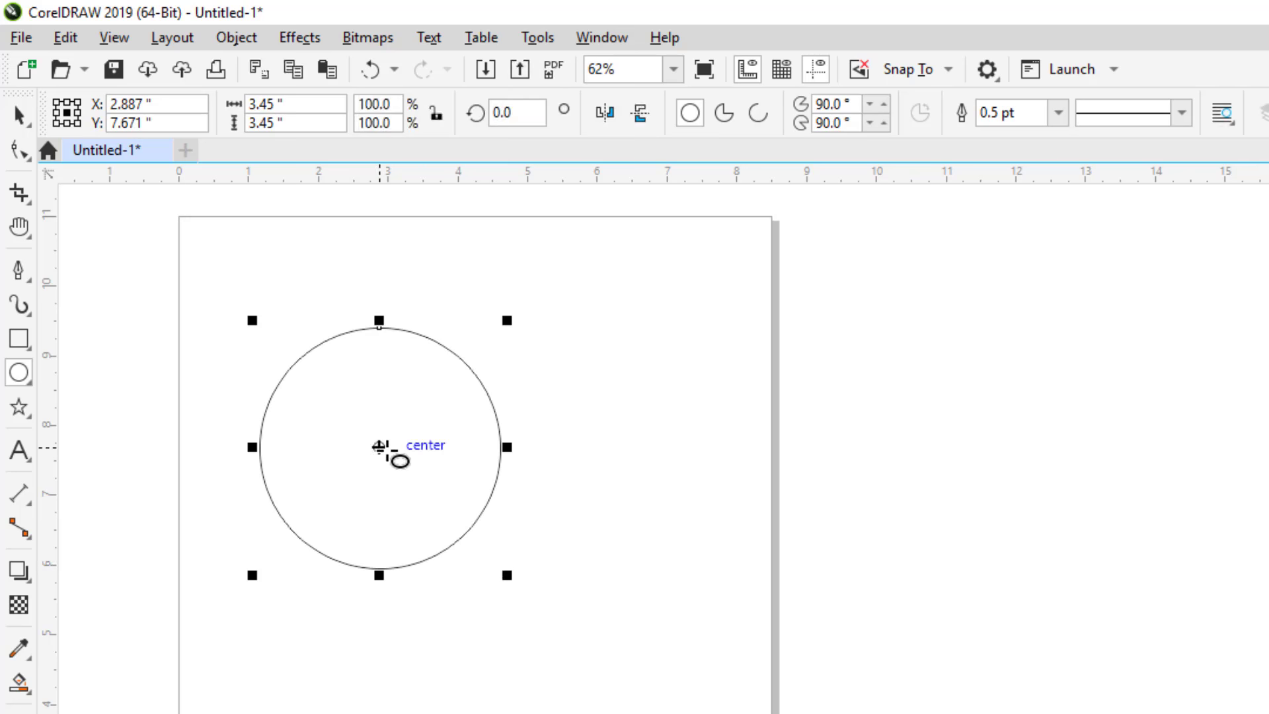
# - Place a horizontal and a vertical guideline through the circle's centre
pyautogui.moveTo(423, 457); pyautogui.dragTo(420, 453)
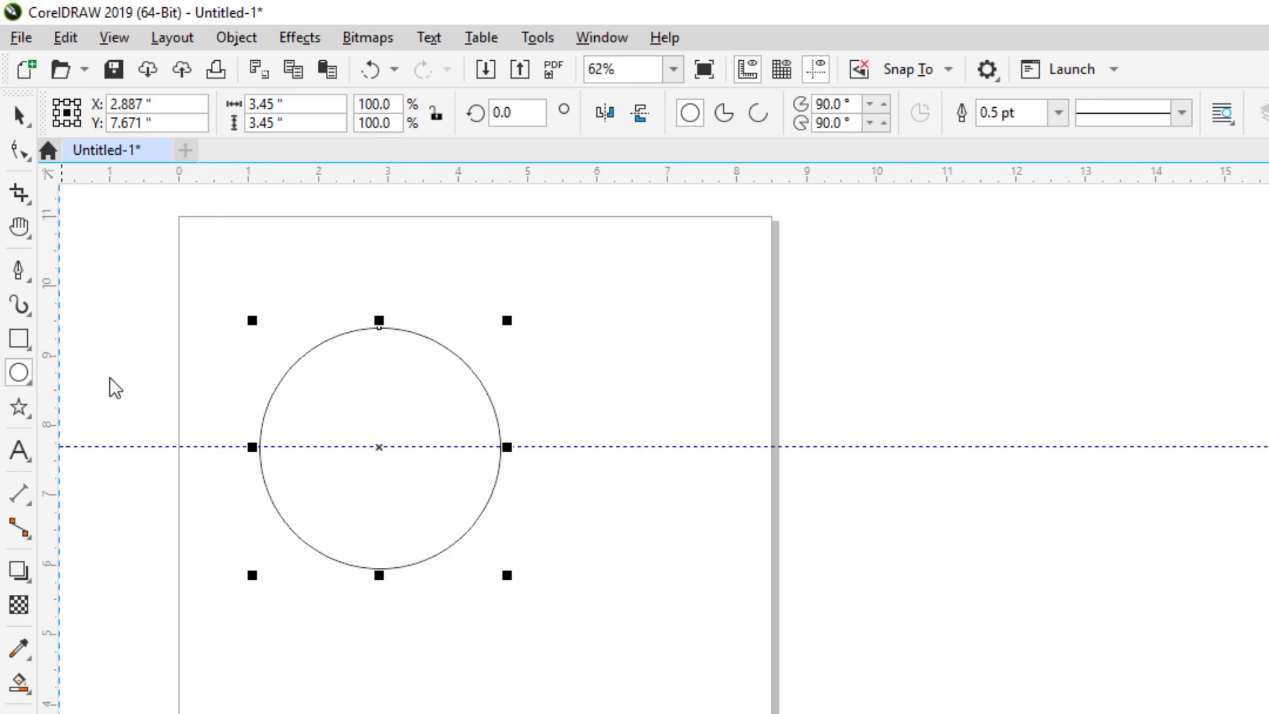
pyautogui.moveTo(375, 400); pyautogui.dragTo(377, 401)
pyautogui.moveTo(382, 405); pyautogui.dragTo(376, 418)
pyautogui.click(380, 425)
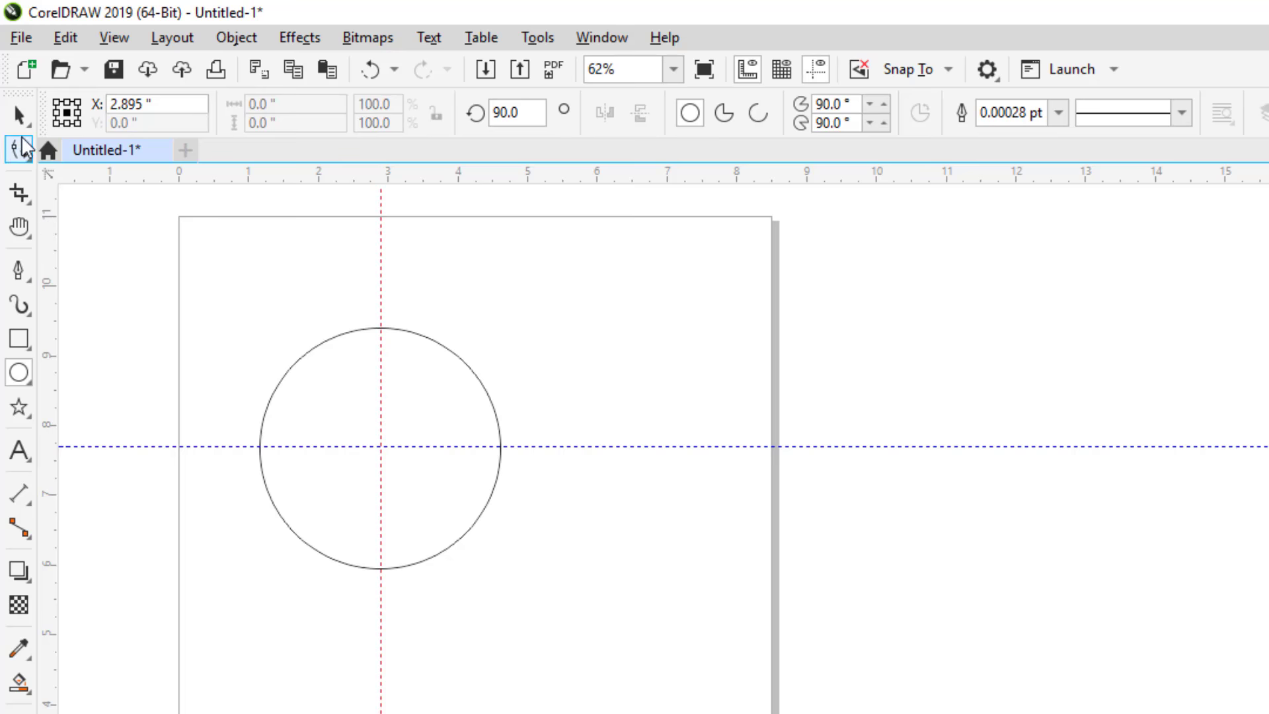
pyautogui.click(18, 338)
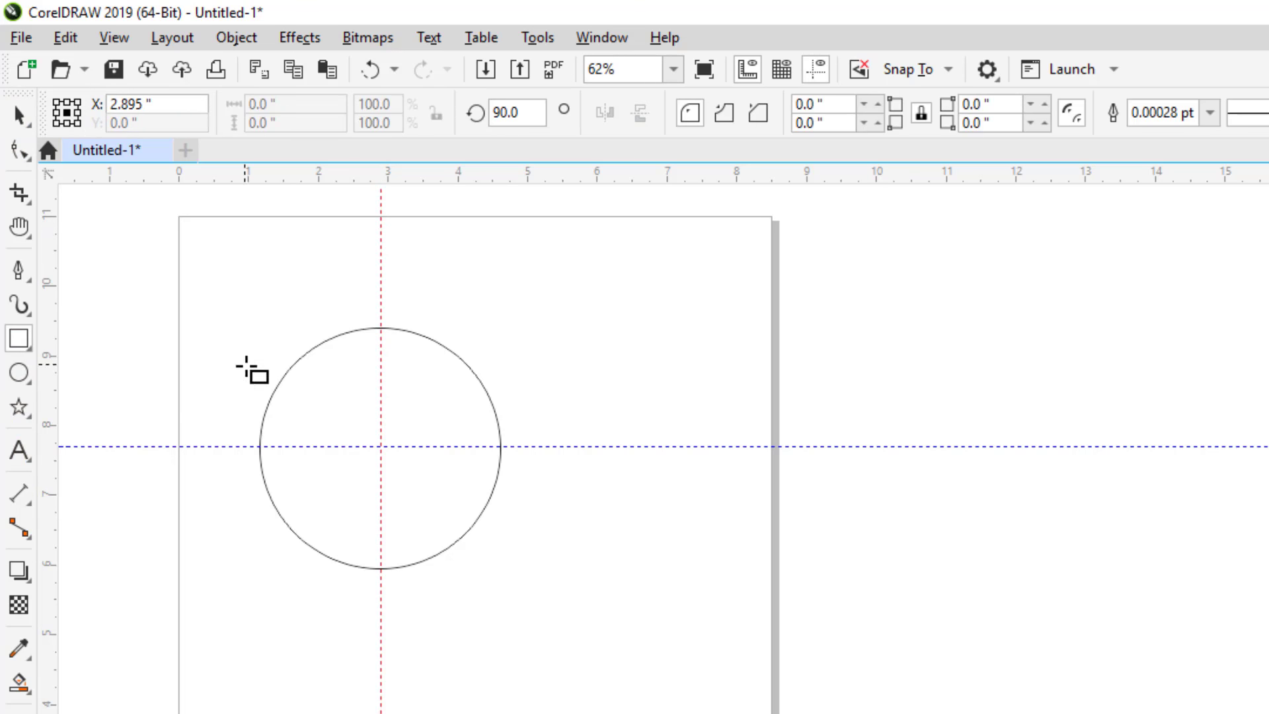
pyautogui.moveTo(259, 447); pyautogui.dragTo(380, 316)
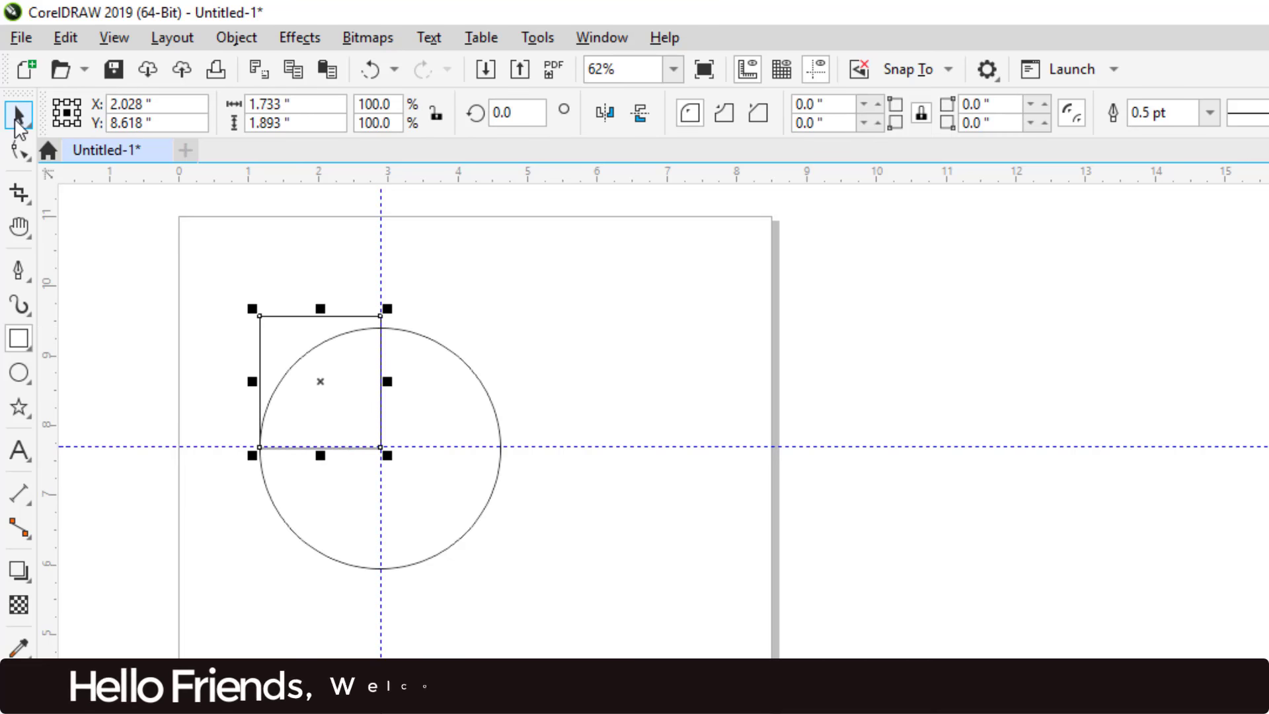
pyautogui.click(19, 116)
pyautogui.click(419, 419)
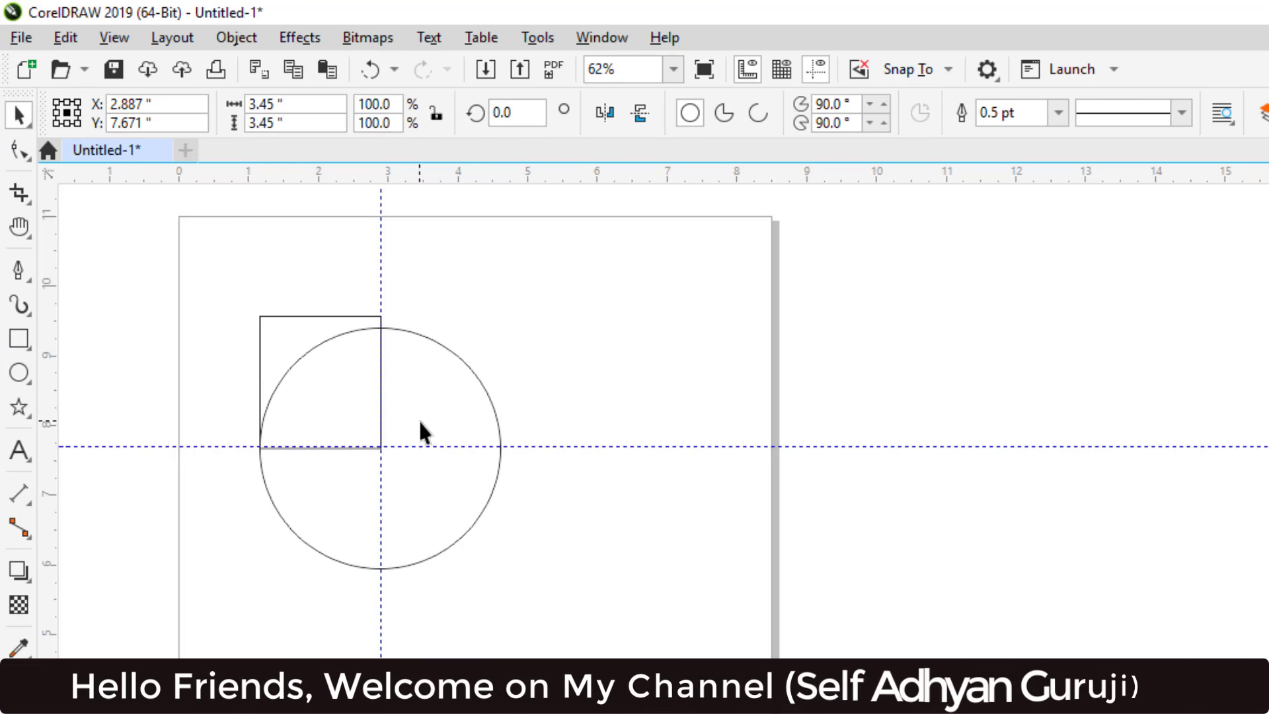
pyautogui.keyDown('shift'); pyautogui.click(291, 318); pyautogui.keyUp('shift')
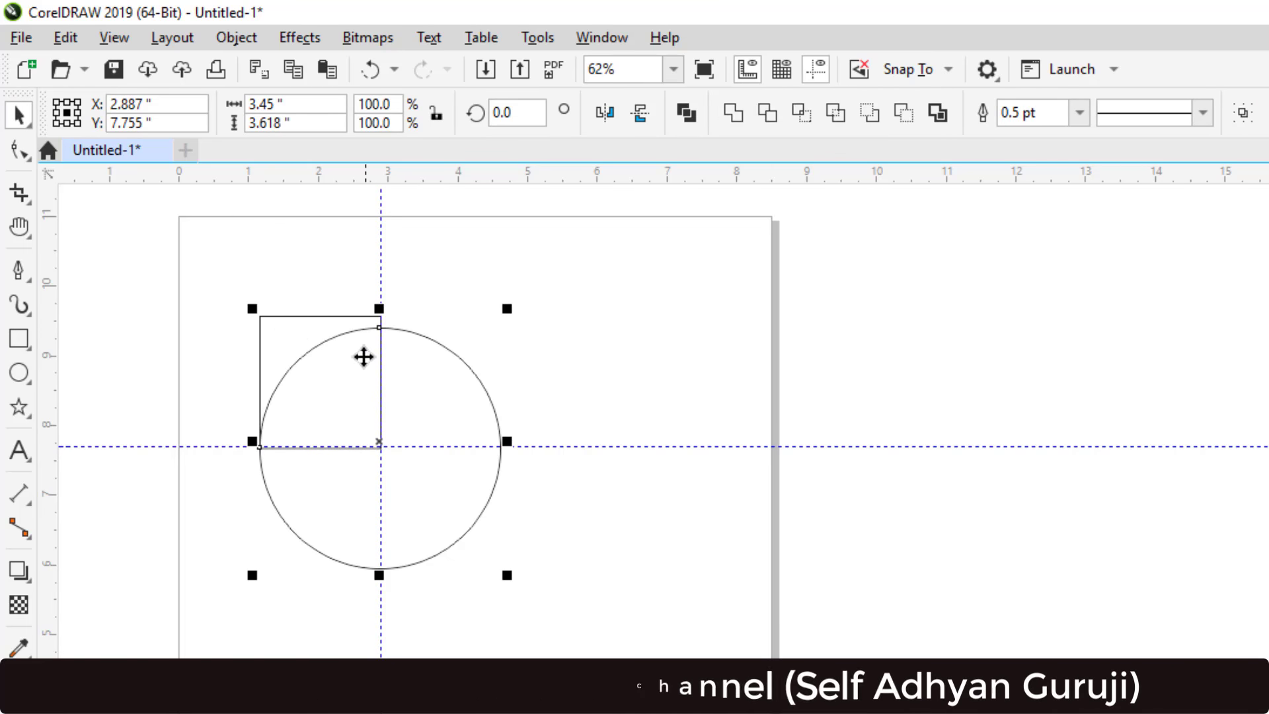
pyautogui.hotkey('ctrl', 'z')
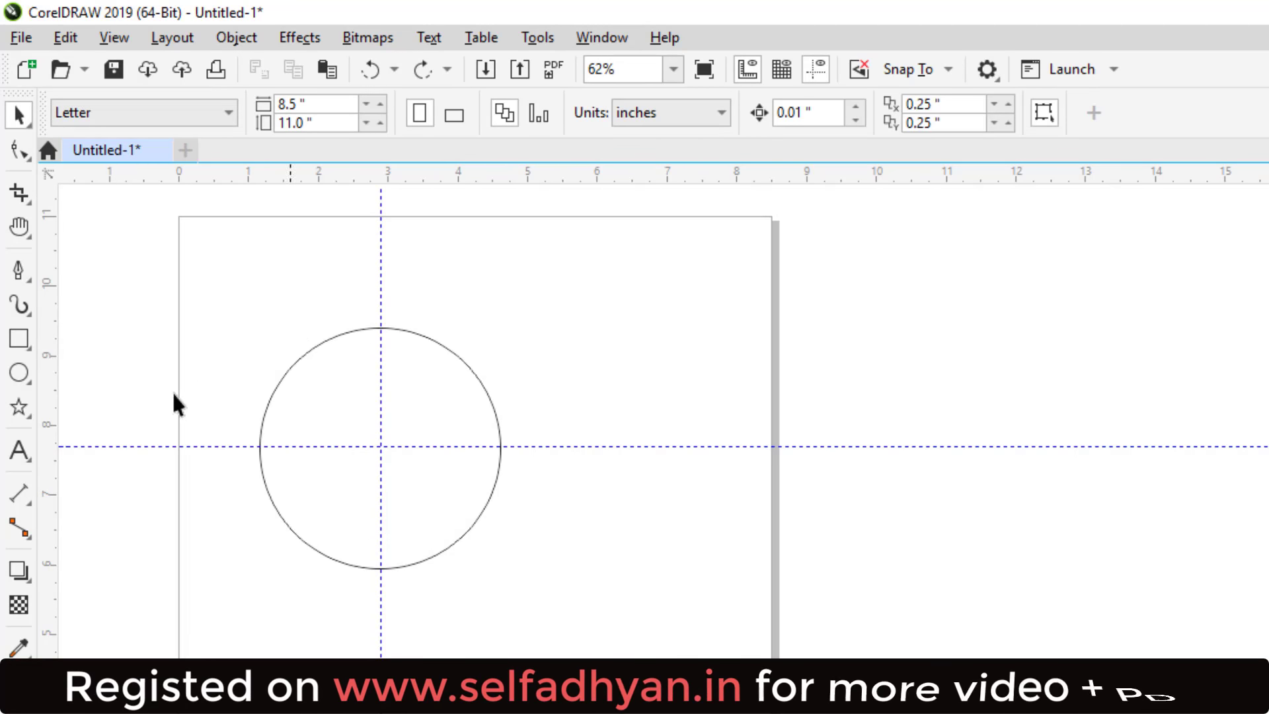
# - Draw a 1.725-inch square from the circle's left quadrant to its top quadrant
pyautogui.click(20, 339)
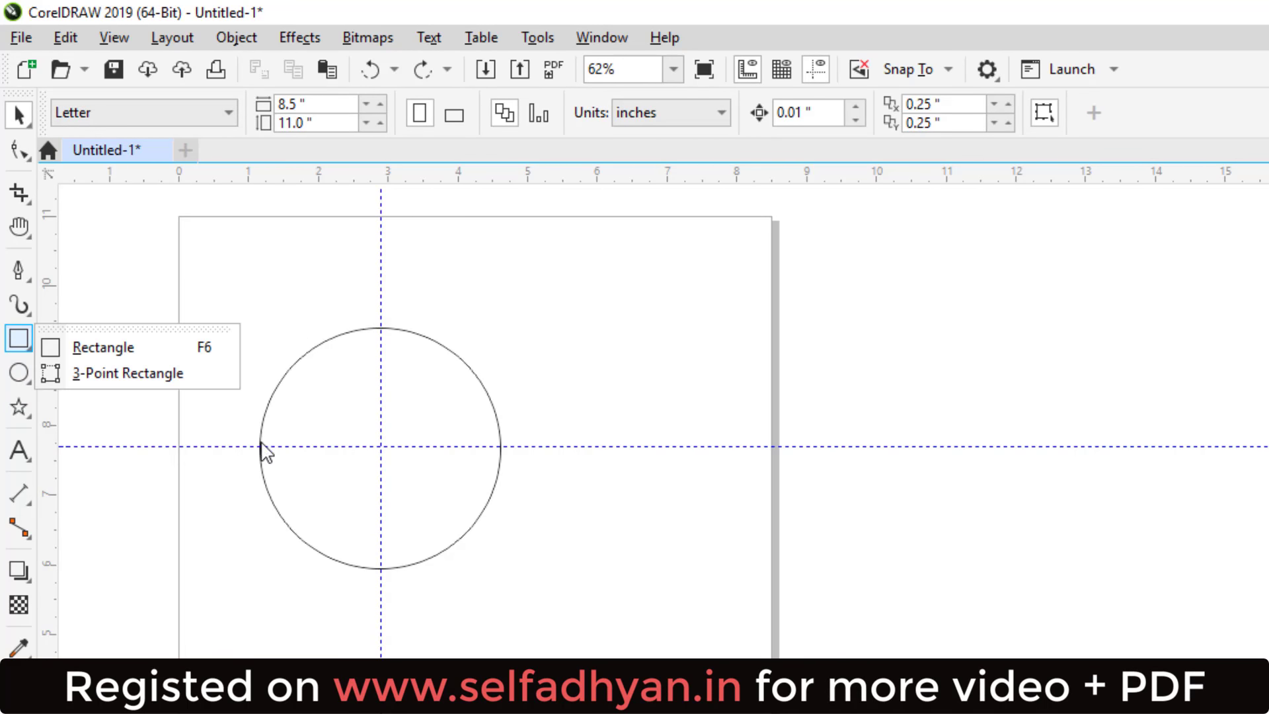
pyautogui.click(117, 357)
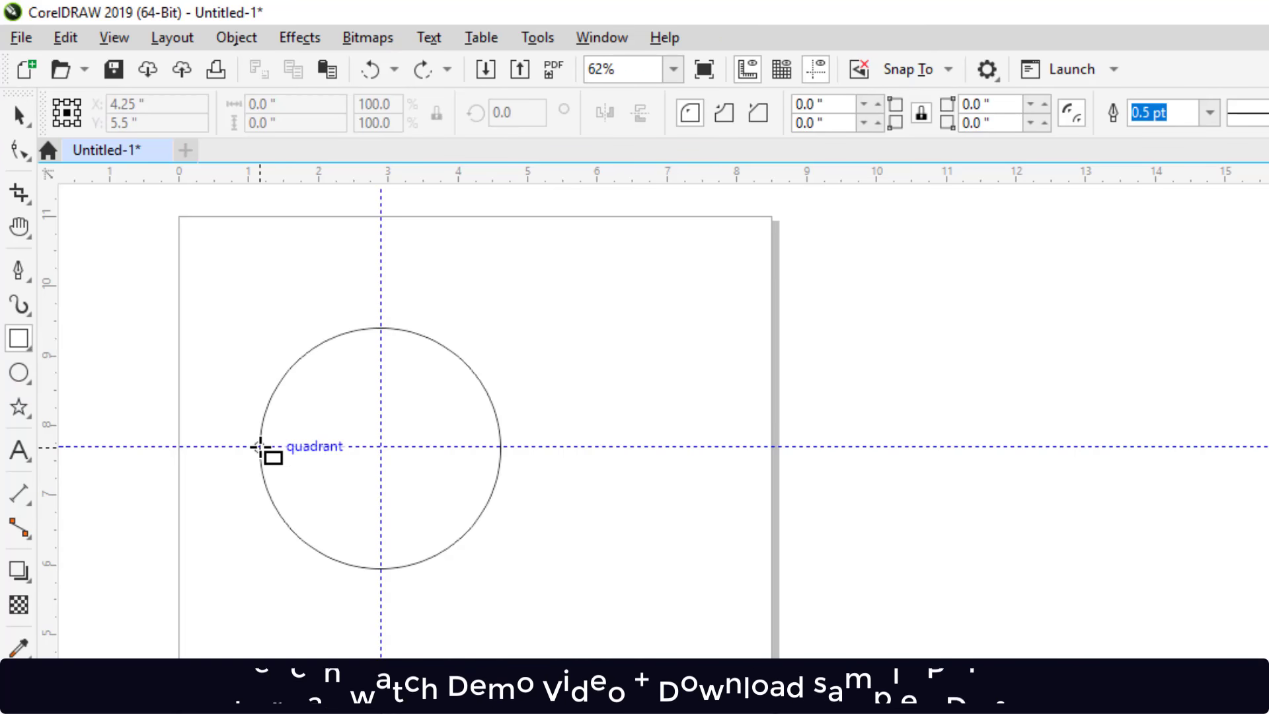
pyautogui.moveTo(261, 447); pyautogui.dragTo(382, 327)
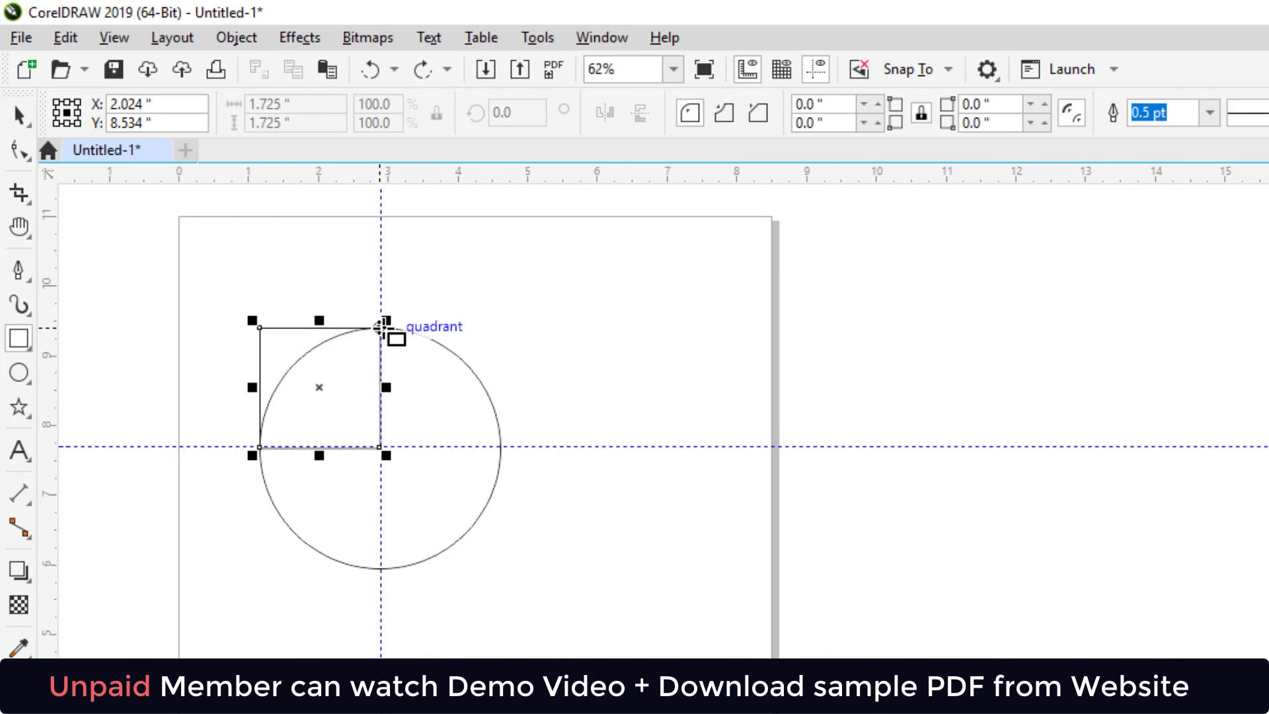
# - Weld the square and the circle into a single teardrop shape
pyautogui.click(23, 115)
pyautogui.keyDown('shift'); pyautogui.click(439, 418); pyautogui.keyUp('shift')
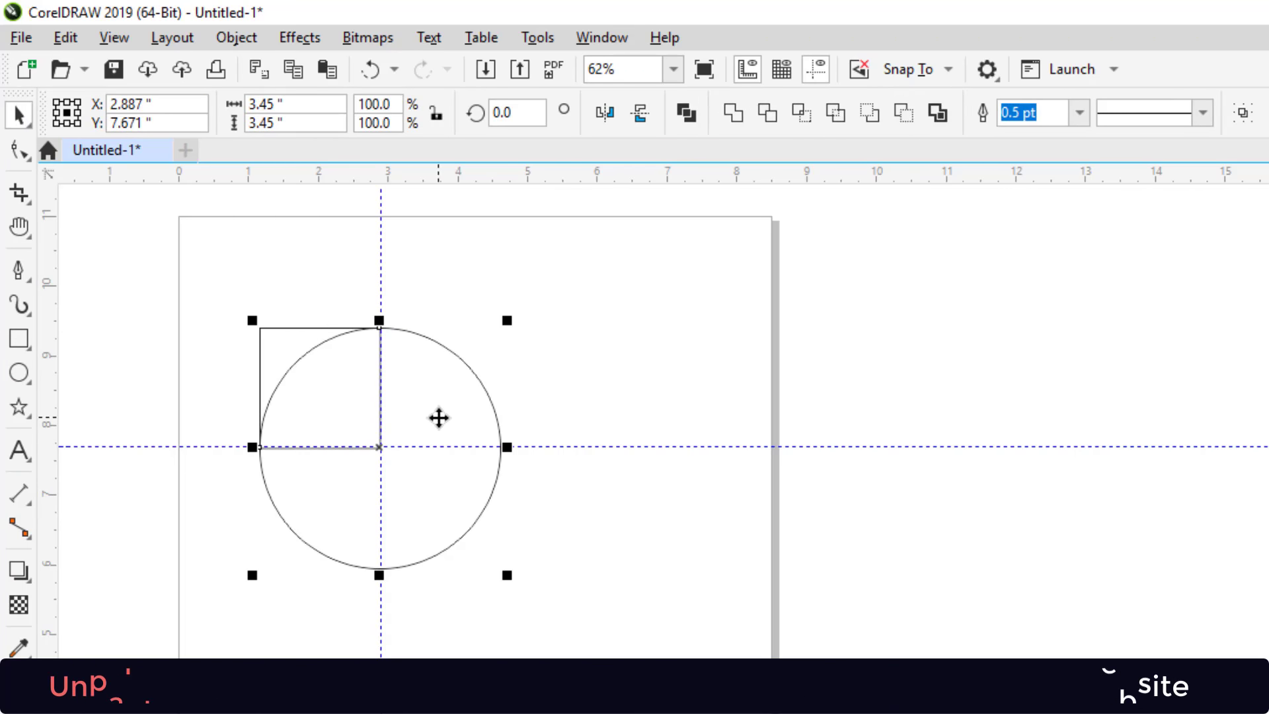
pyautogui.click(736, 116)
pyautogui.click(556, 447)
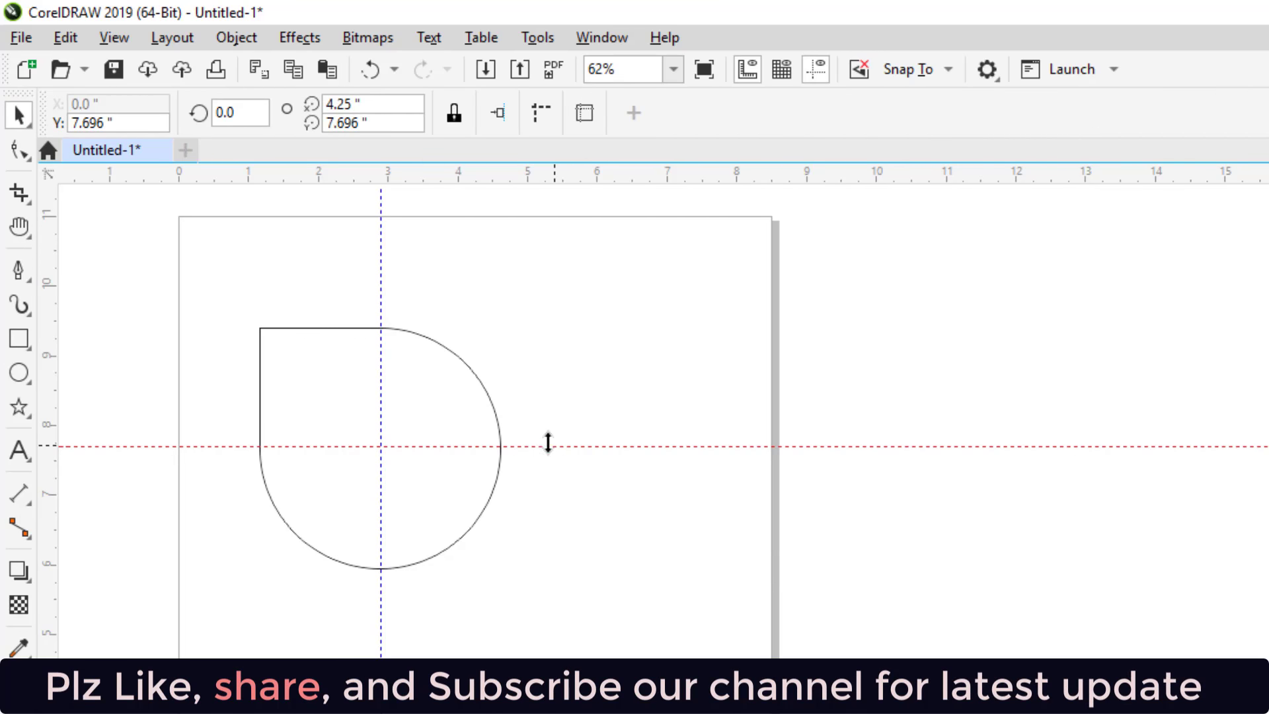
# - Draw a circle about 3.32 by 3.38 inches from the teardrop's top node and add horizontal guidelines at the teardrop's upper and lower edges
pyautogui.click(18, 372)
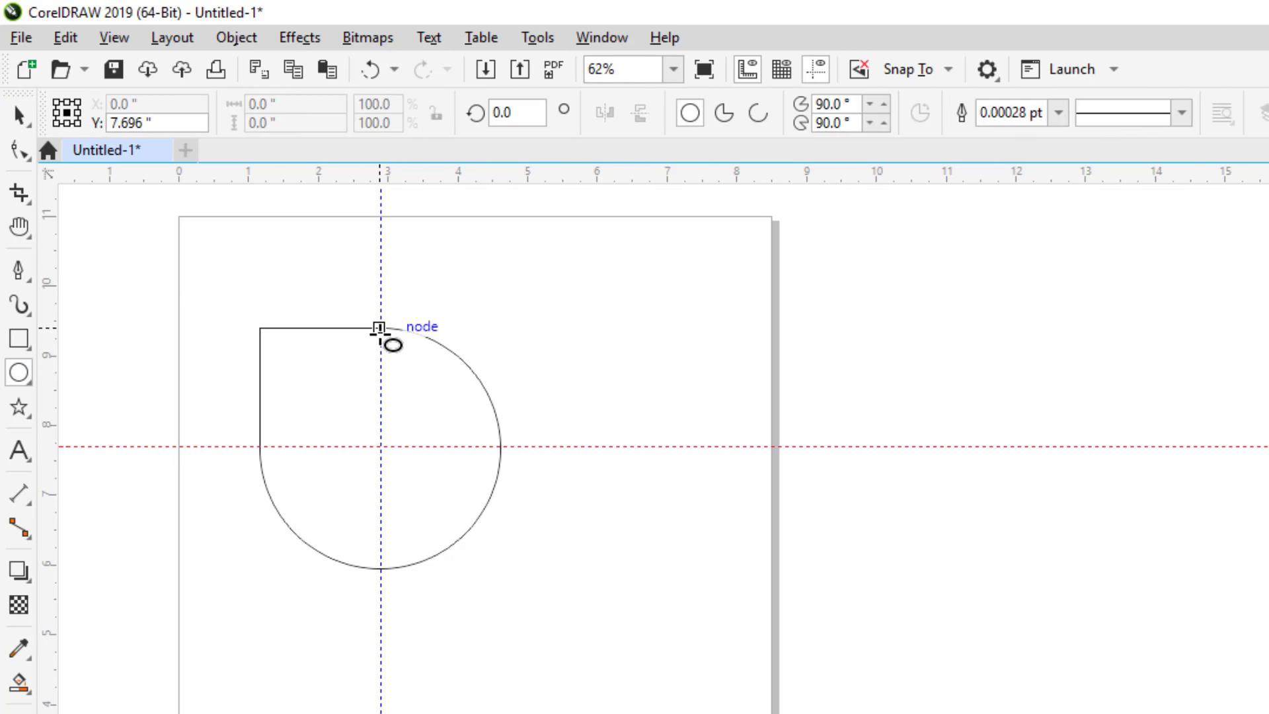
pyautogui.moveTo(379, 328); pyautogui.dragTo(612, 564)
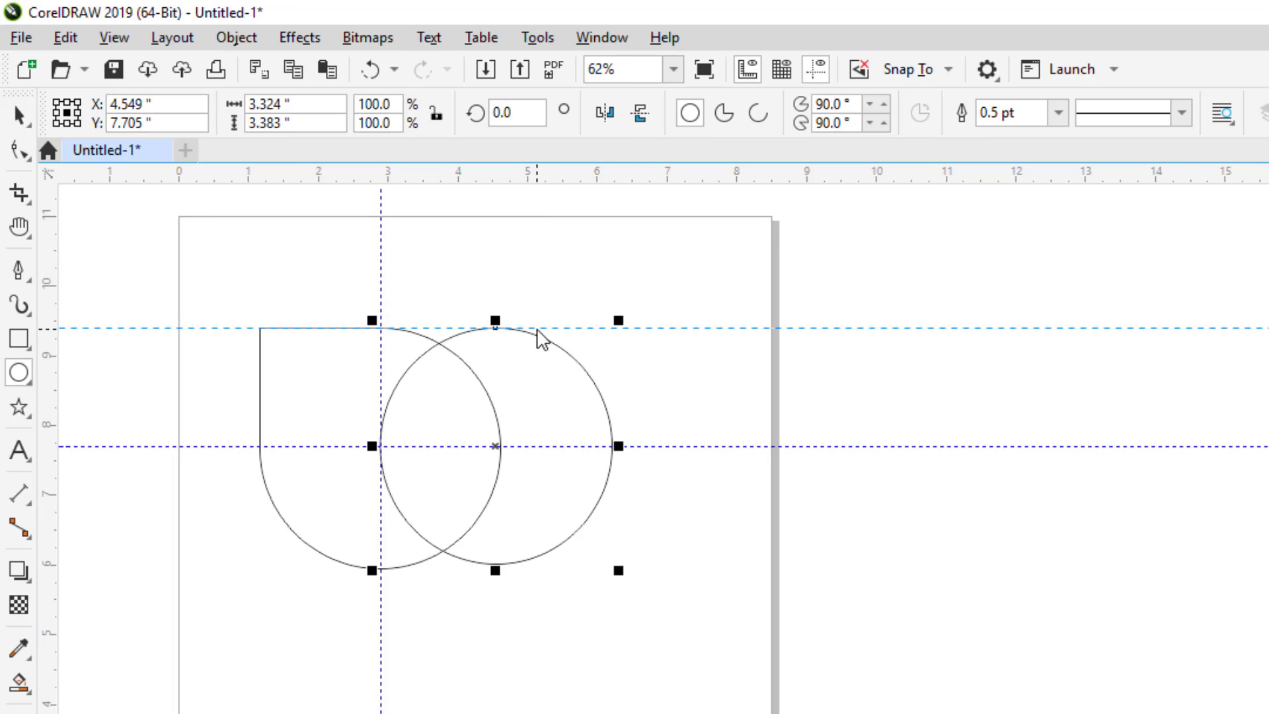
pyautogui.press('Escape')
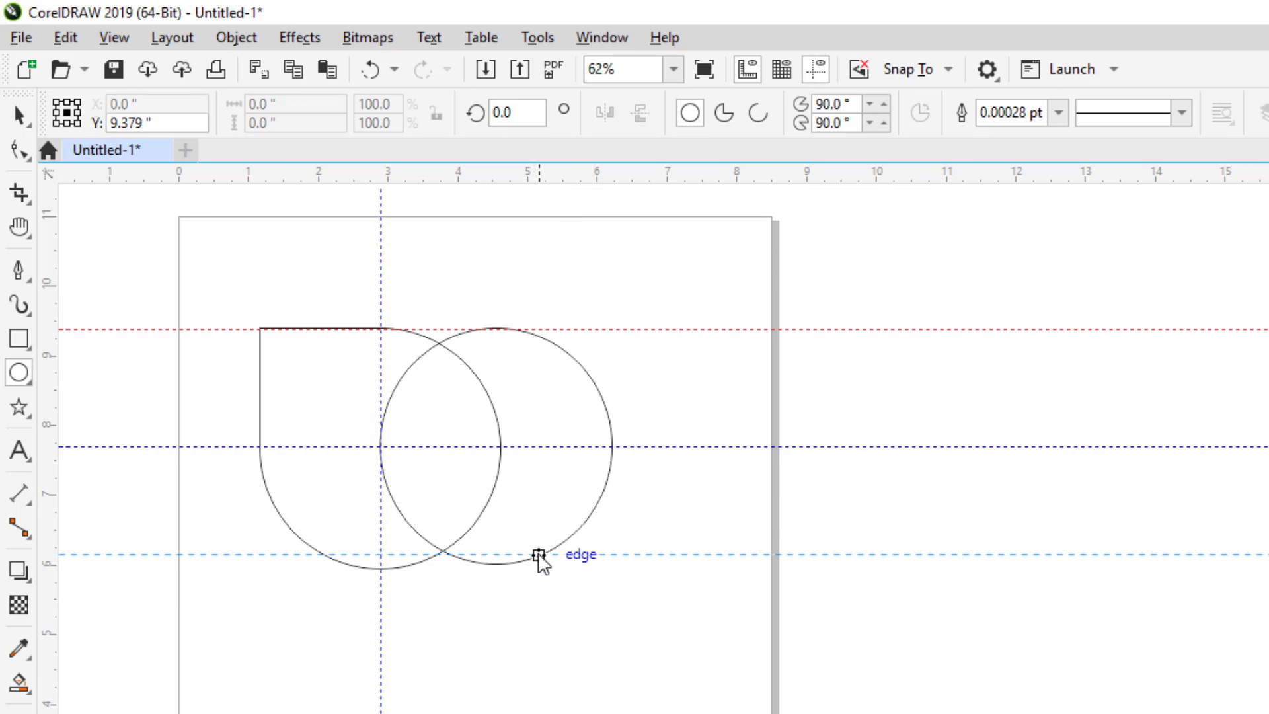
pyautogui.moveTo(538, 566); pyautogui.dragTo(539, 570)
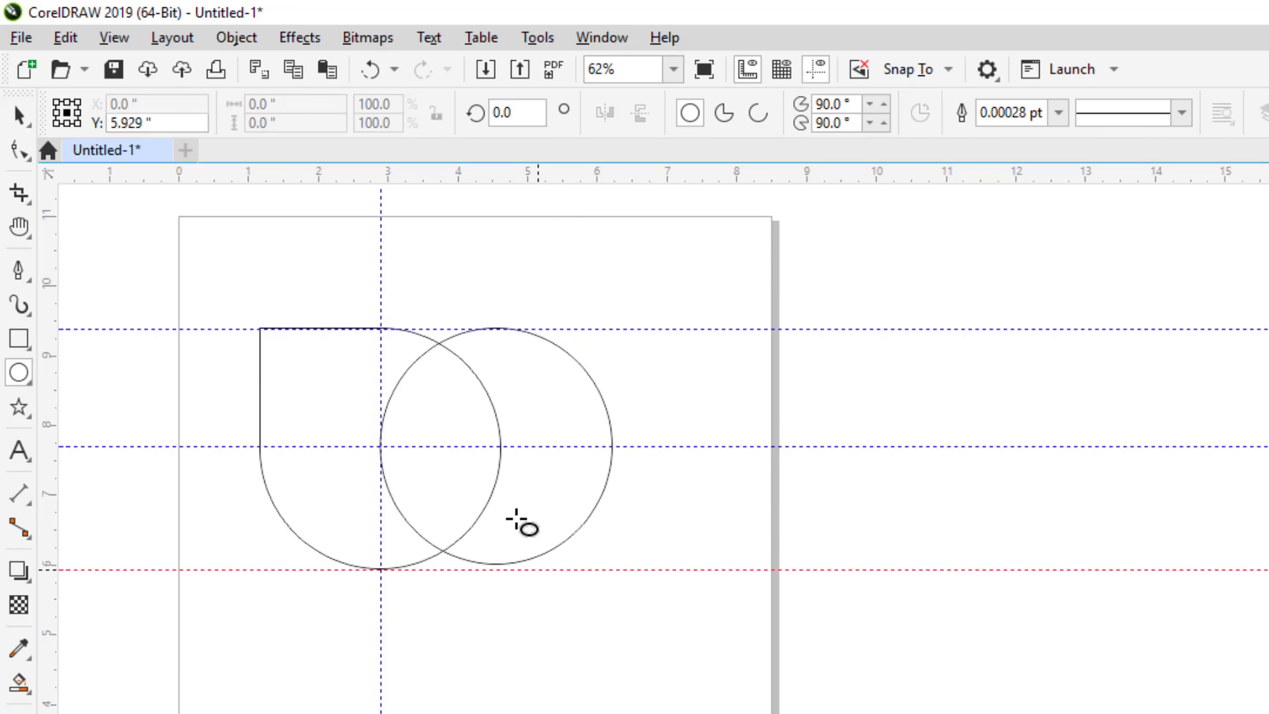
# - Enlarge the second circle to about 3.42 by 3.48 inches so it reaches the lower guideline
pyautogui.click(27, 122)
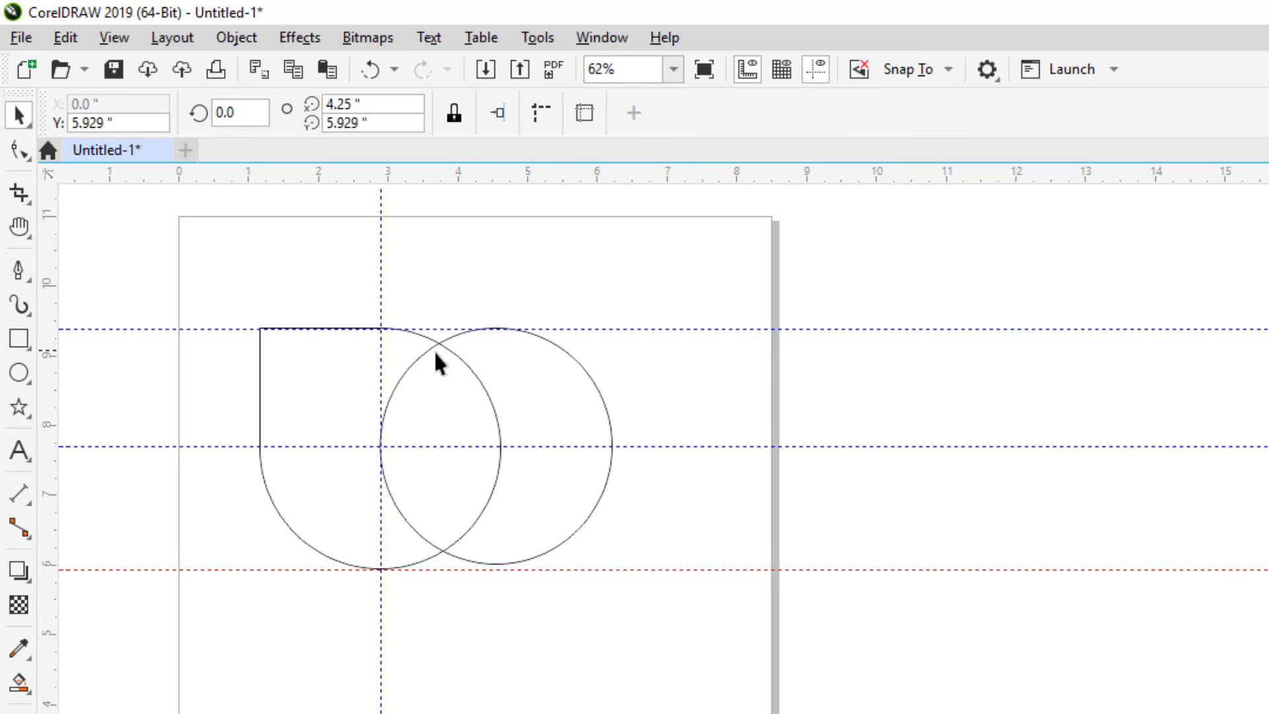
pyautogui.click(573, 360)
pyautogui.moveTo(619, 566); pyautogui.dragTo(623, 574)
pyautogui.click(589, 511)
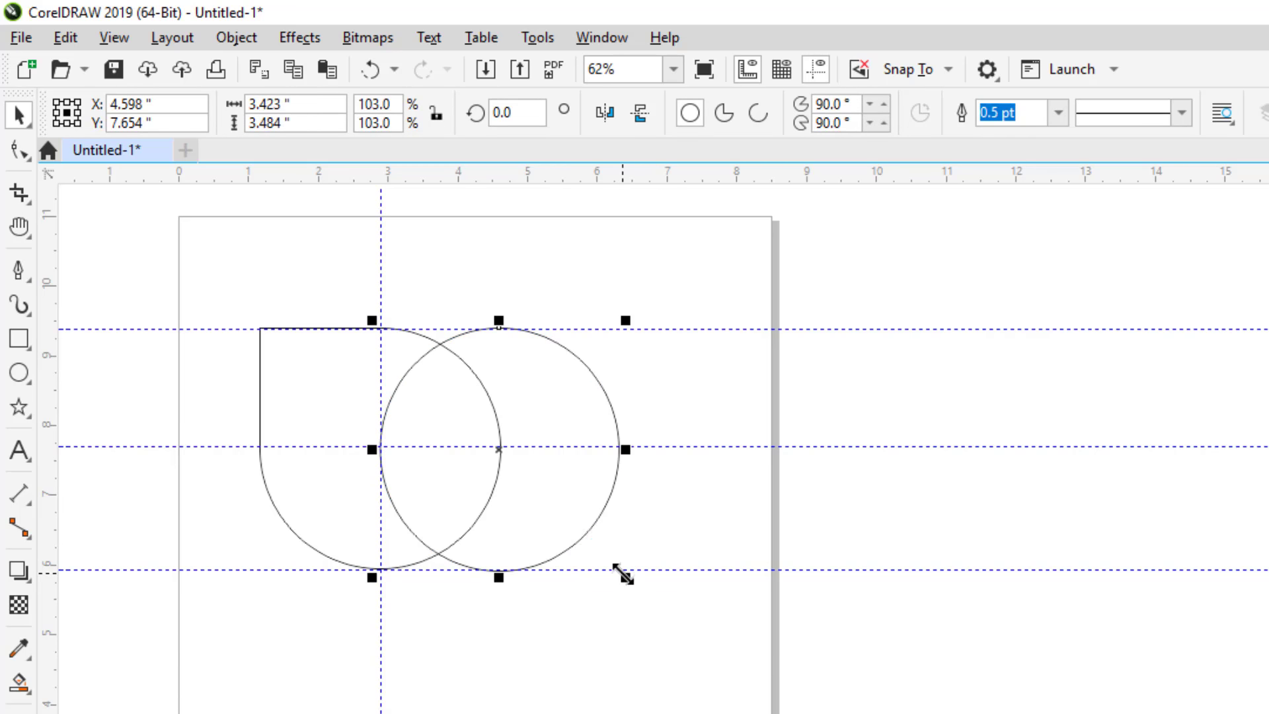
# - Trim the teardrop with the overlapping circle and delete the circle
pyautogui.keyDown('shift'); pyautogui.click(366, 358); pyautogui.keyUp('shift')
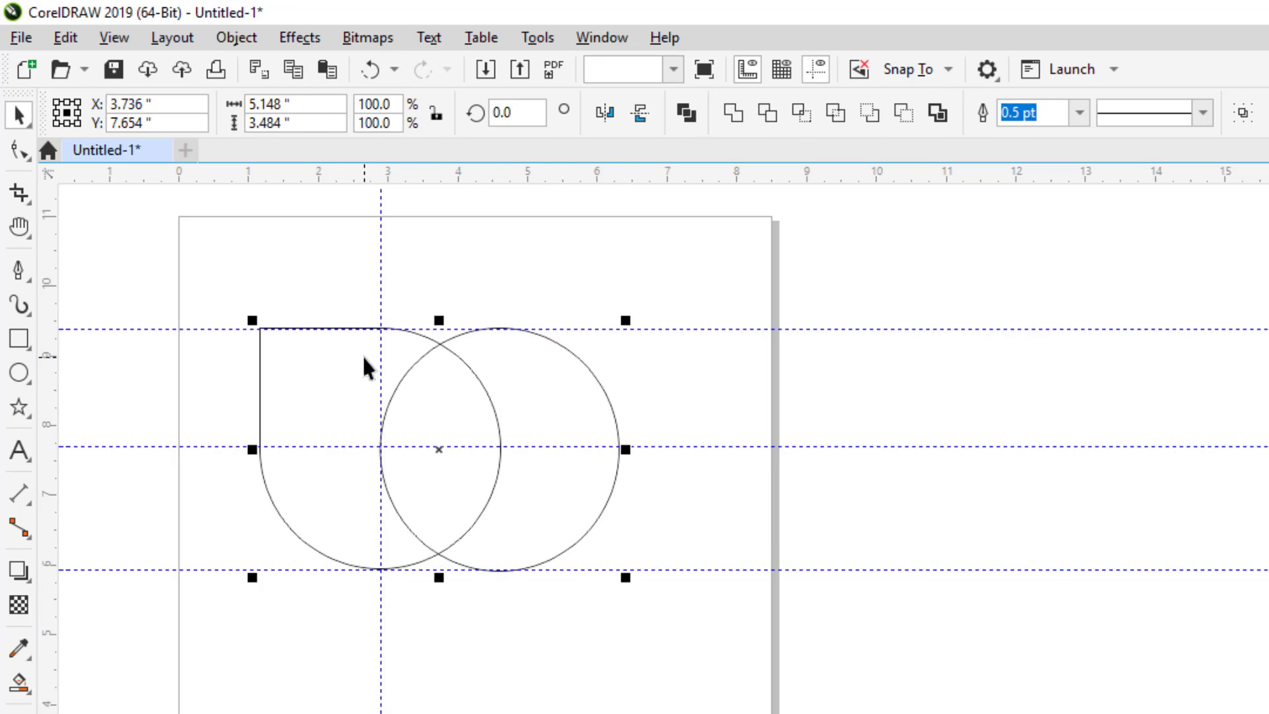
pyautogui.click(767, 114)
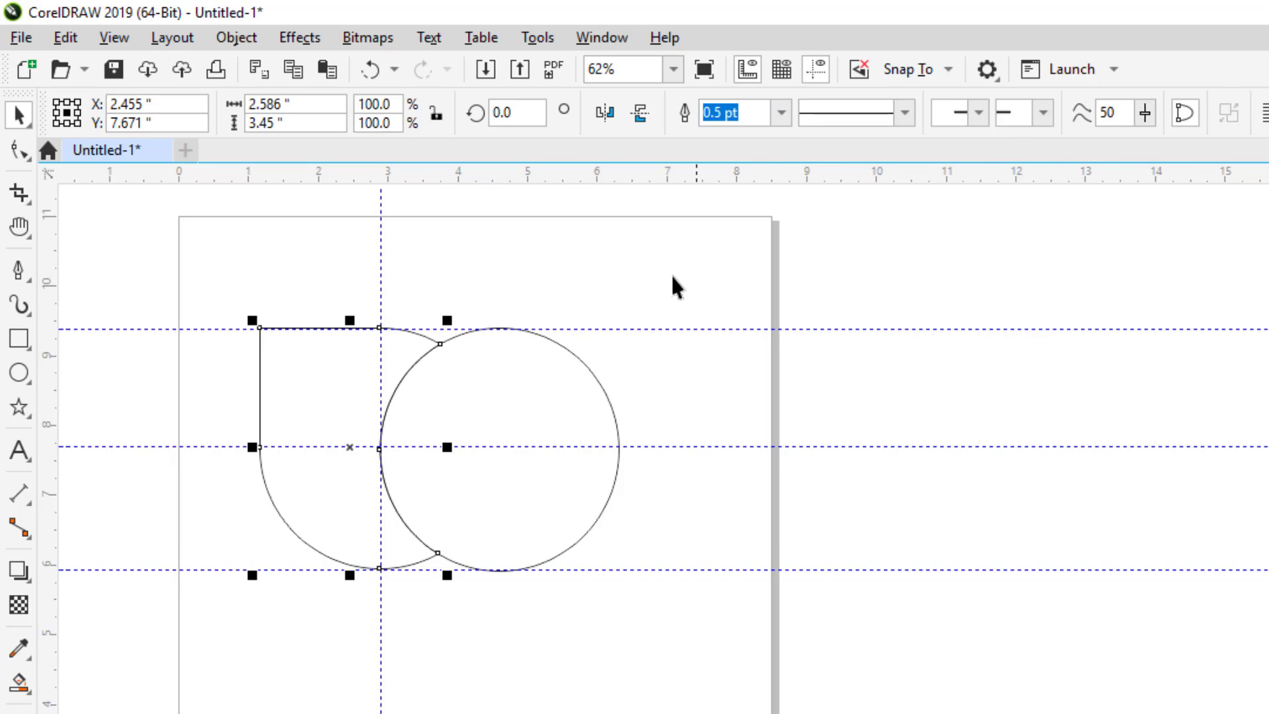
pyautogui.moveTo(581, 371); pyautogui.dragTo(650, 409)
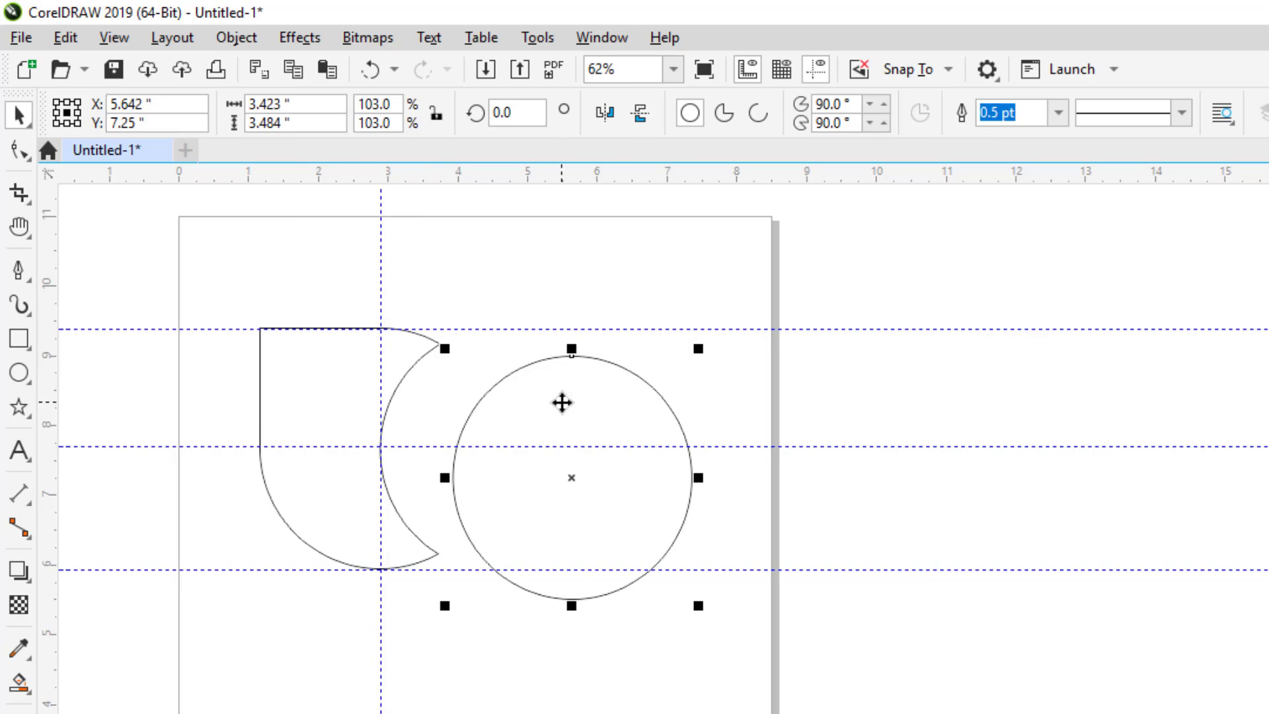
pyautogui.press('Delete')
# - Delete the vertical guideline and all three horizontal guidelines
pyautogui.click(519, 329)
pyautogui.press('Delete')
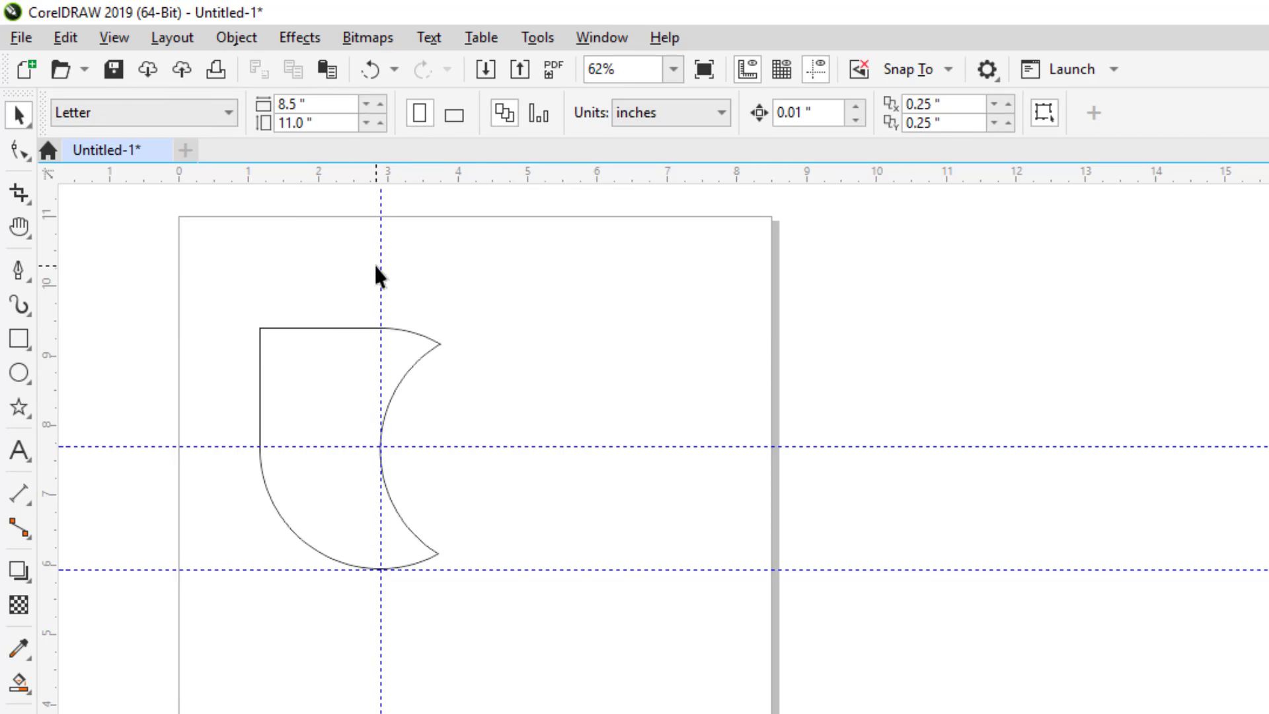
pyautogui.click(381, 270)
pyautogui.press('Delete')
pyautogui.click(520, 447)
pyautogui.press('Delete')
pyautogui.click(535, 570)
pyautogui.press('Delete')
# - Create a copy of the trimmed shape rotated by 270 degrees
pyautogui.click(386, 415)
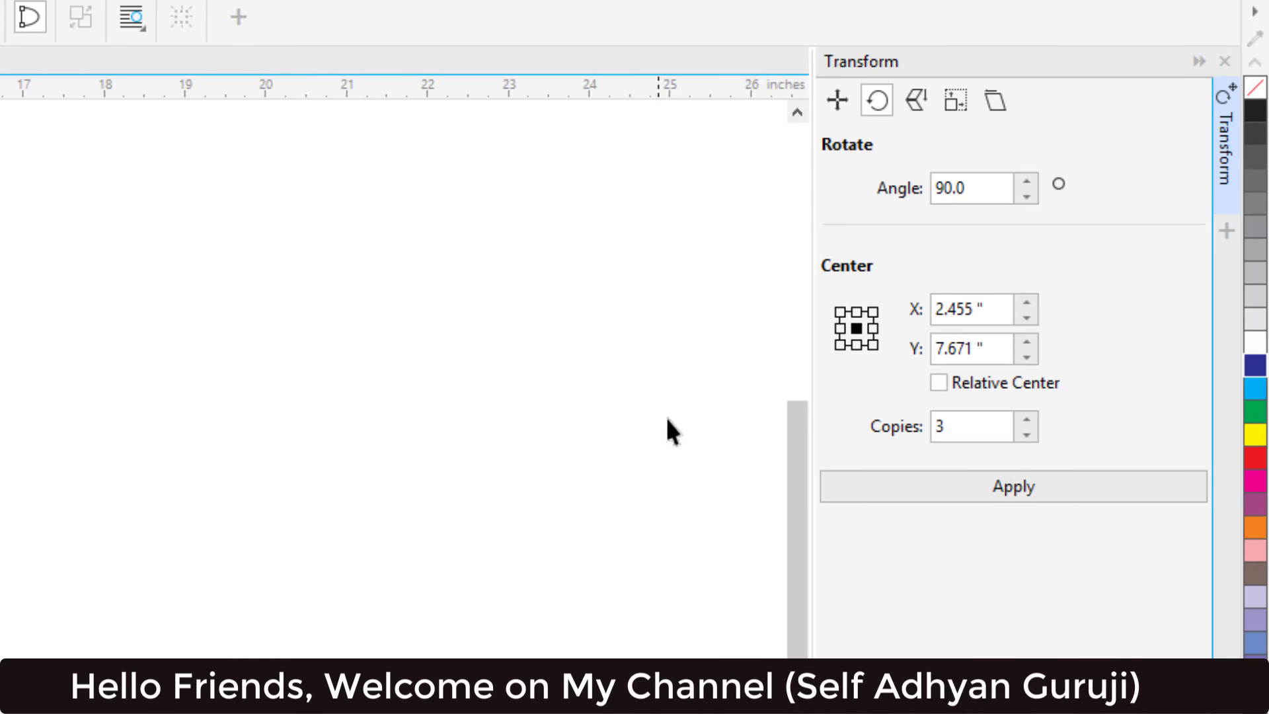
pyautogui.moveTo(965, 188); pyautogui.dragTo(897, 184)
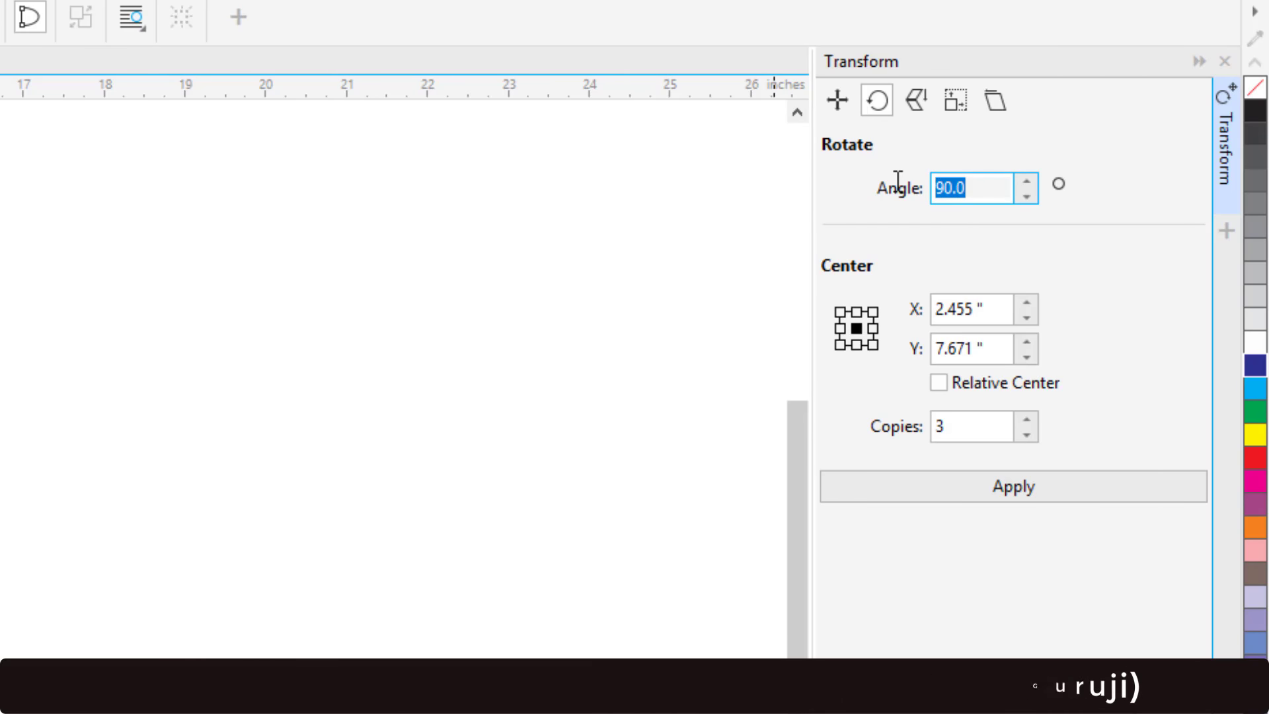
pyautogui.write('270')
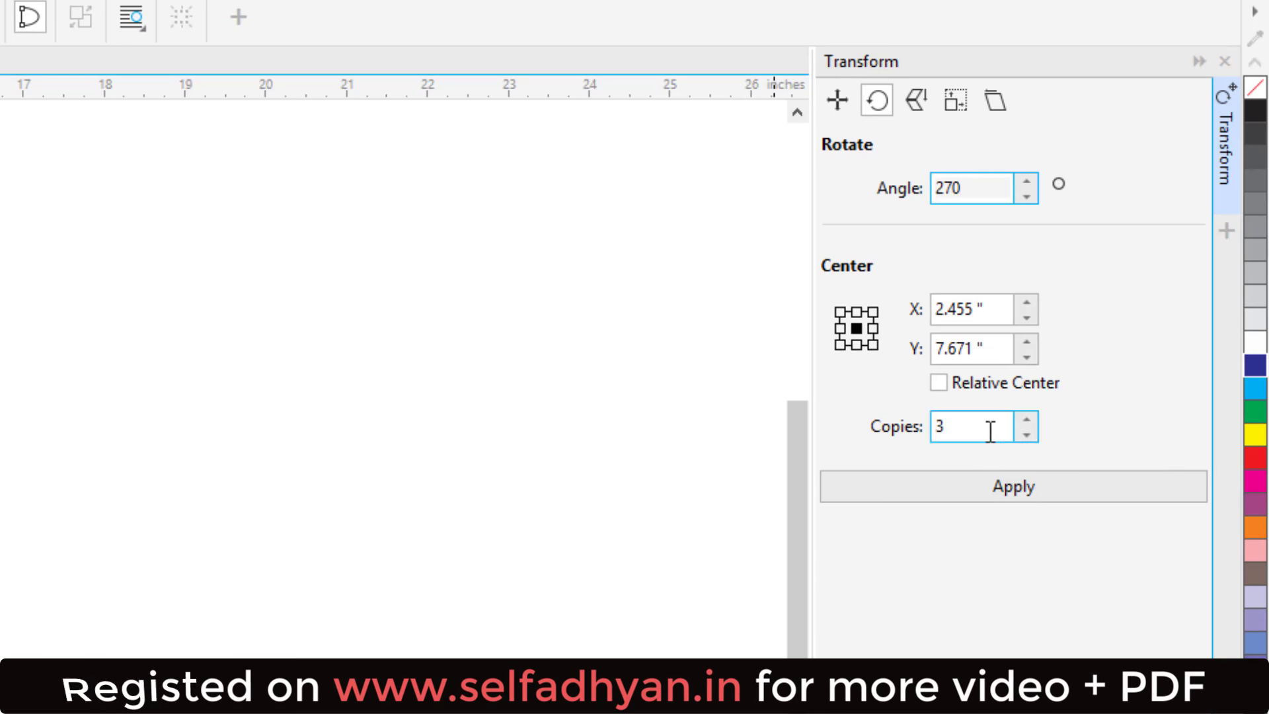
pyautogui.moveTo(989, 430); pyautogui.dragTo(901, 426)
pyautogui.click(978, 496)
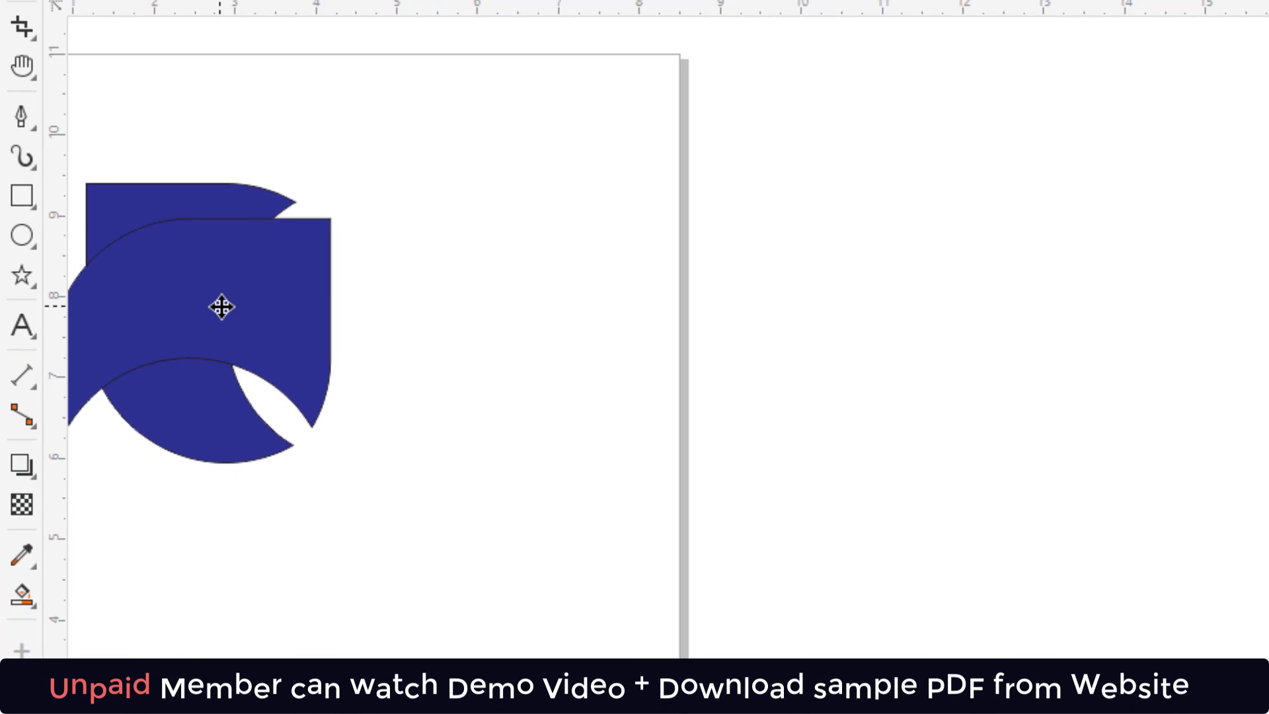
# - Move the rotated copy against the original shape's concave edge and fill it red
pyautogui.moveTo(221, 306); pyautogui.dragTo(394, 272)
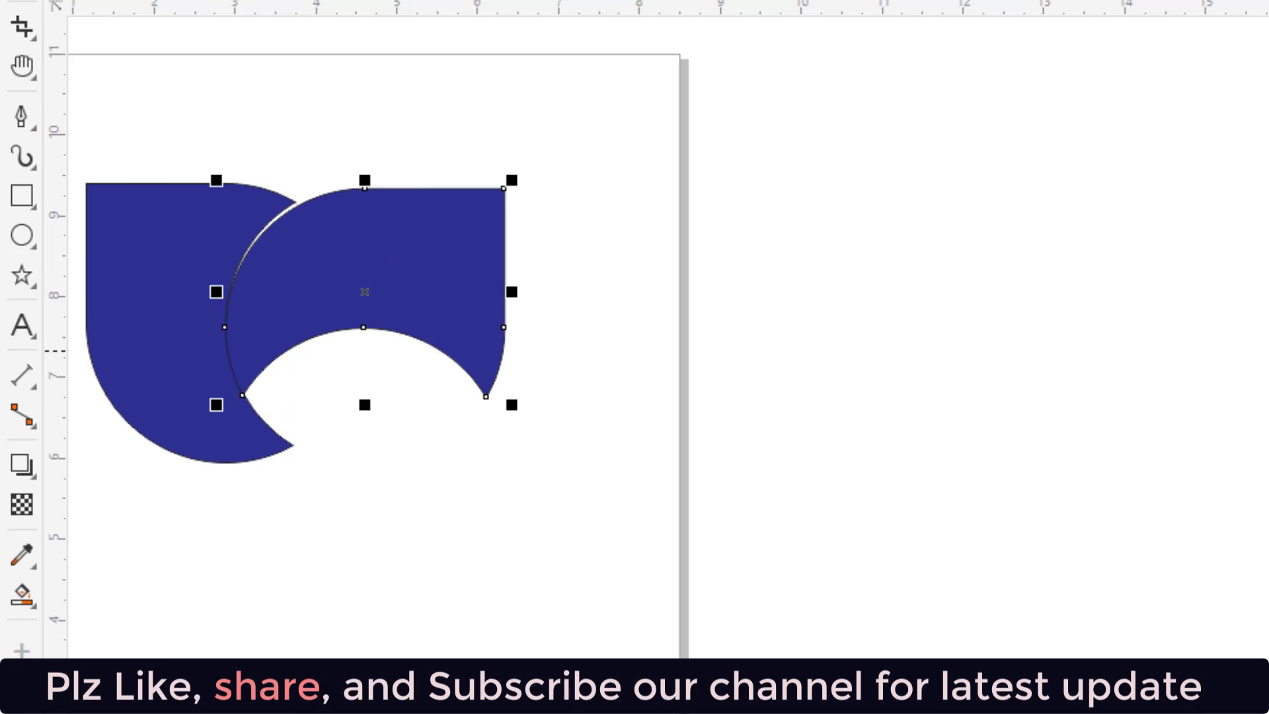
pyautogui.click(1264, 243)
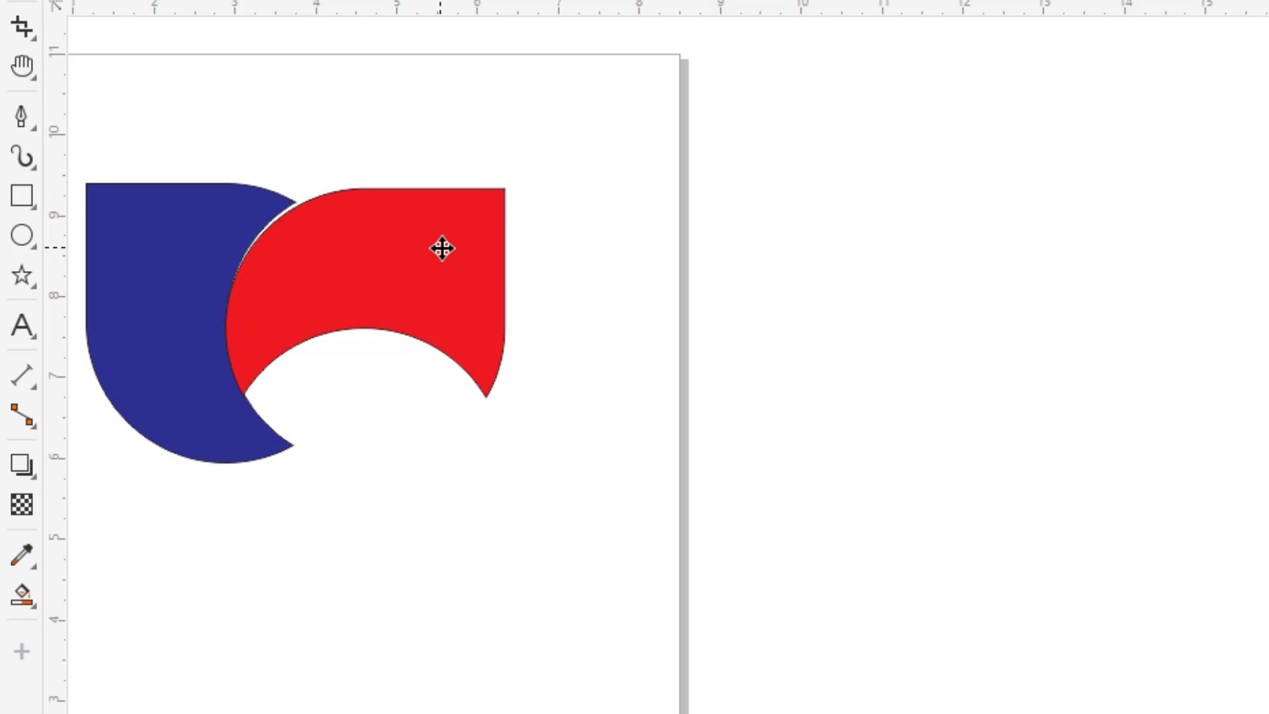
# - Align the red shape's upper edge with the blue shape and nudge it until its curve fits the blue concave edge
pyautogui.moveTo(441, 245)
pyautogui.mouseDown()
pyautogui.moveTo(454, 258)
pyautogui.moveTo(449, 242)
pyautogui.mouseUp()
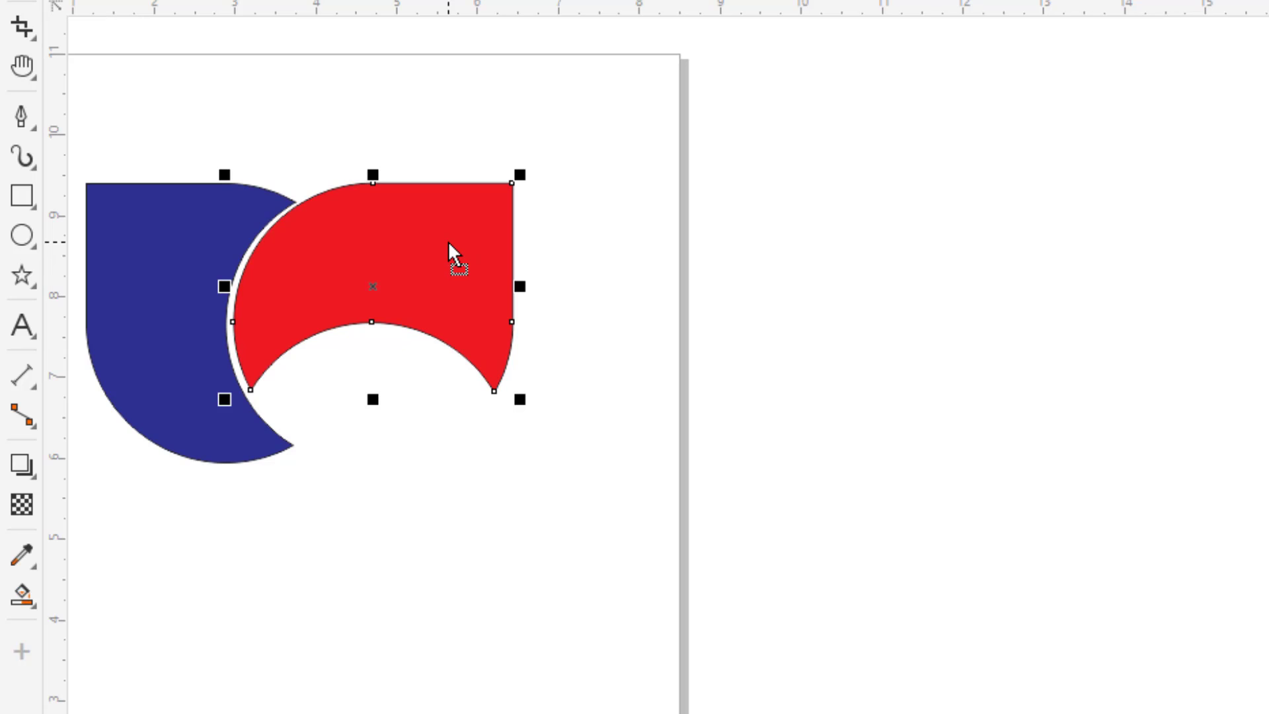
pyautogui.press('Left')
pyautogui.press('Left')
pyautogui.press('Left')
pyautogui.press('Left')
pyautogui.press('Left')
pyautogui.press('Left')
pyautogui.press('Left')
pyautogui.press('Left')
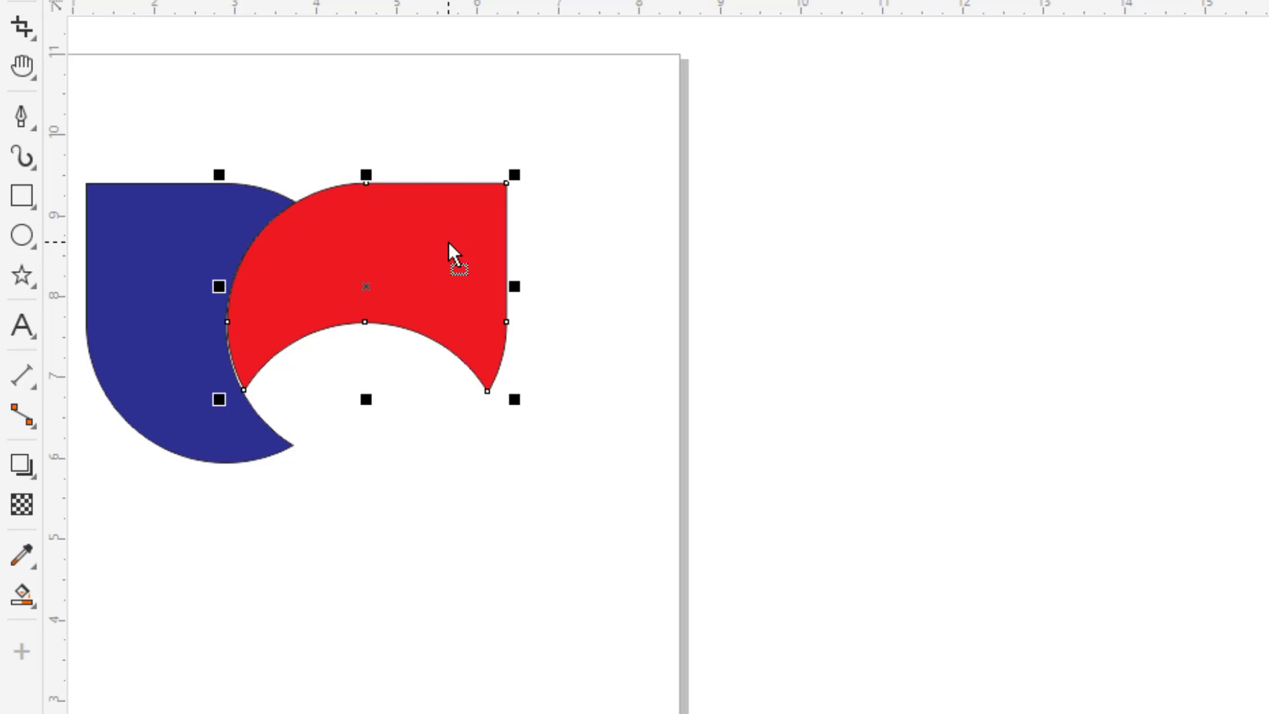
pyautogui.press('Left')
pyautogui.press('Down')
pyautogui.press('Left')
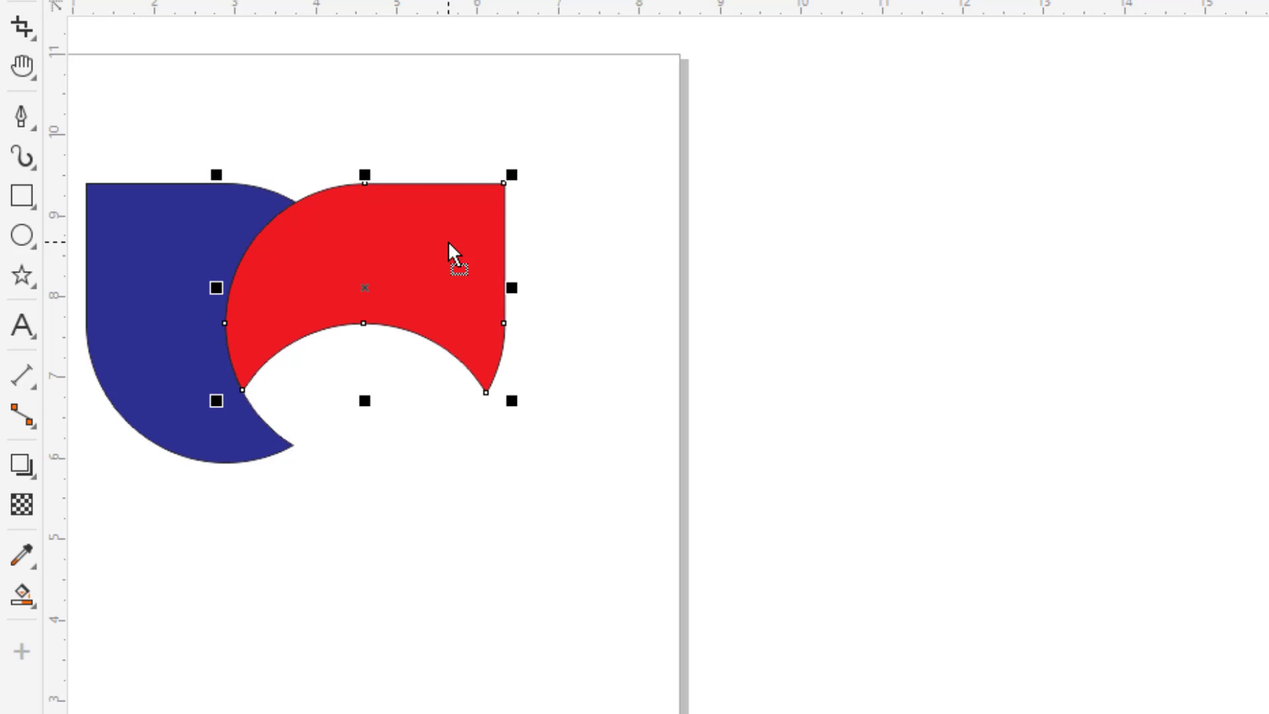
# - Create another 270-degree rotated copy of the red shape, fill it orange and fit it into the red shape's lower arc
pyautogui.hotkey('ctrl', 'd')
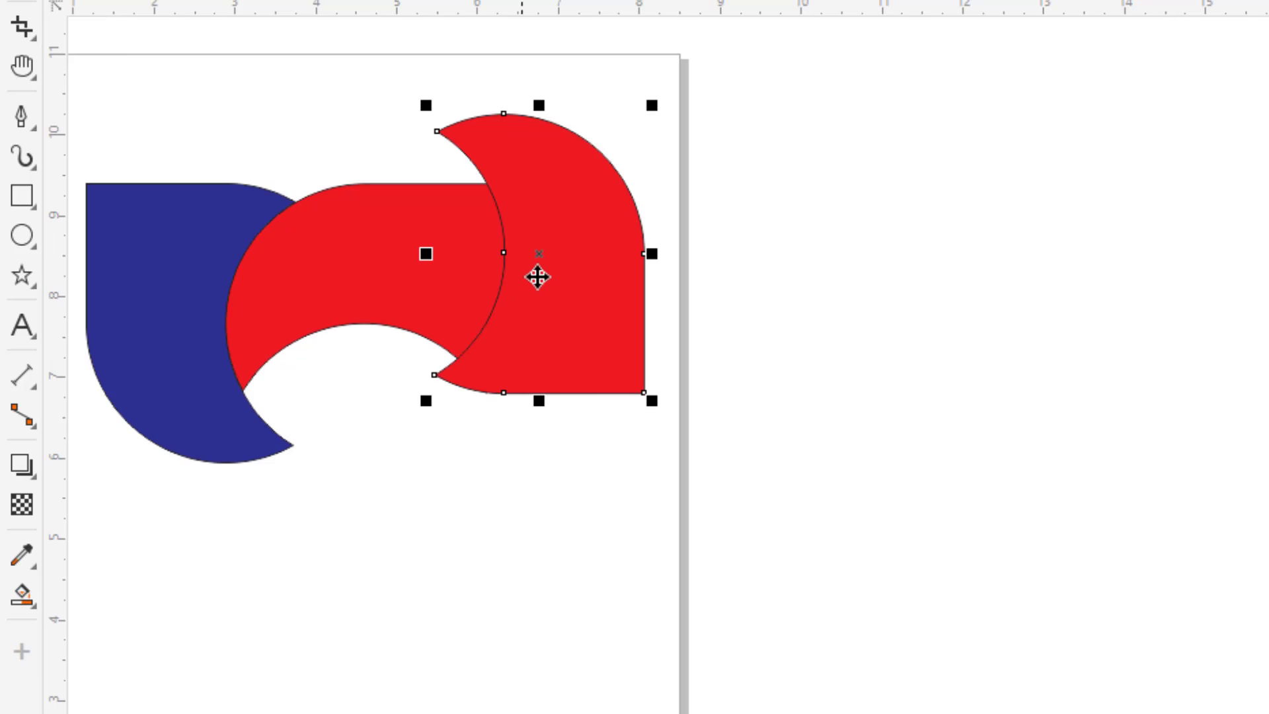
pyautogui.moveTo(538, 279); pyautogui.dragTo(417, 492)
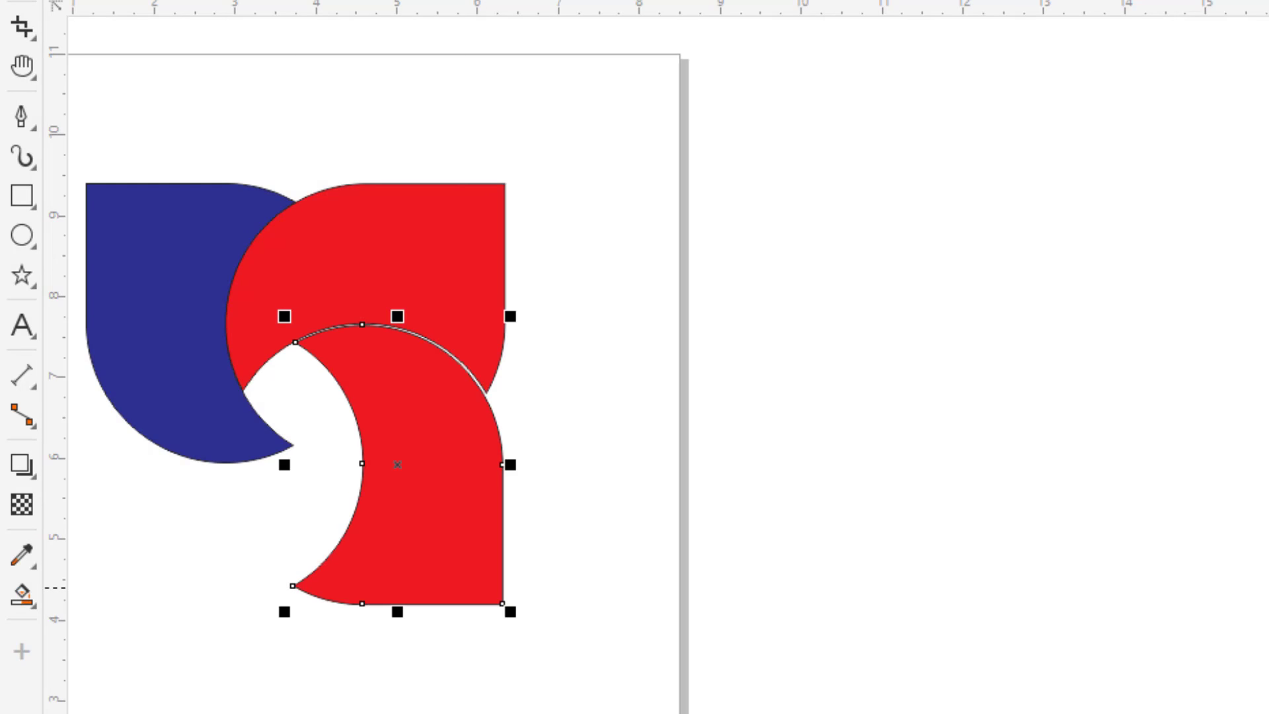
pyautogui.hotkey('ctrl', 'z')
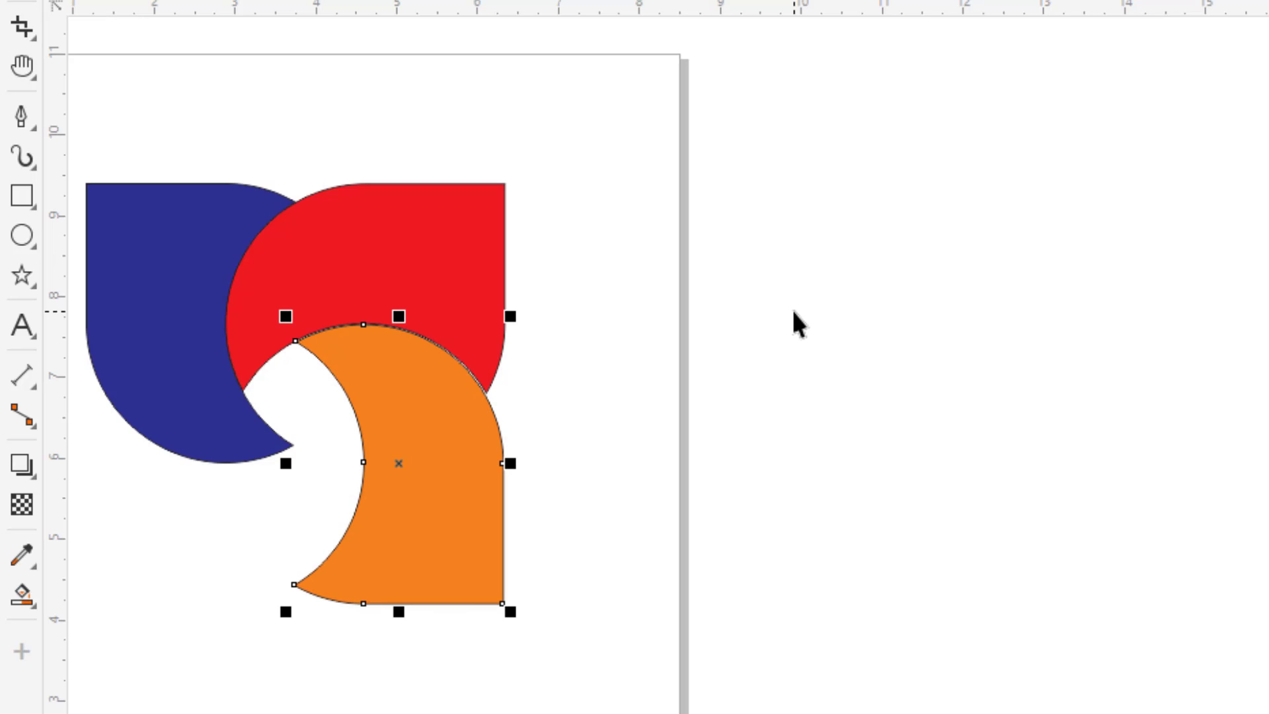
pyautogui.press('Up')
pyautogui.press('Right')
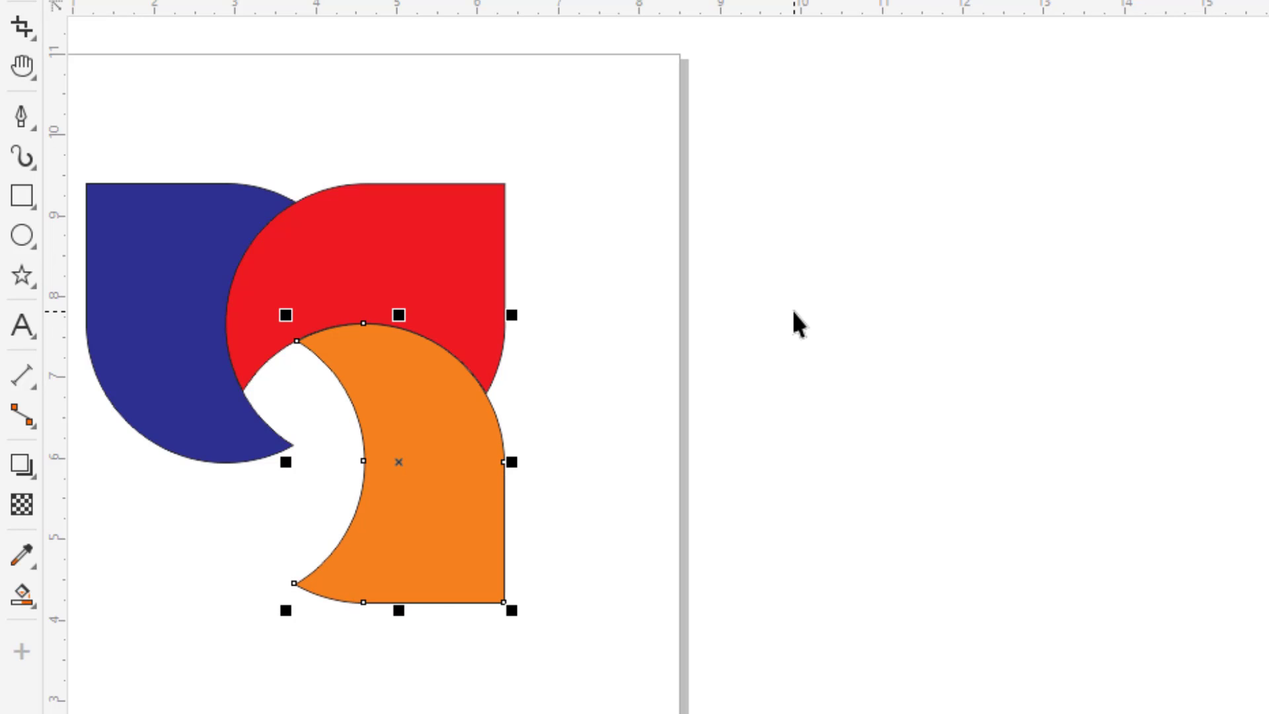
# - Create another rotated copy of the orange shape, fill it pink and fit it between the blue shape's lower arc and the orange shape's concave edge
pyautogui.press('Up')
pyautogui.hotkey('ctrl', 'd')
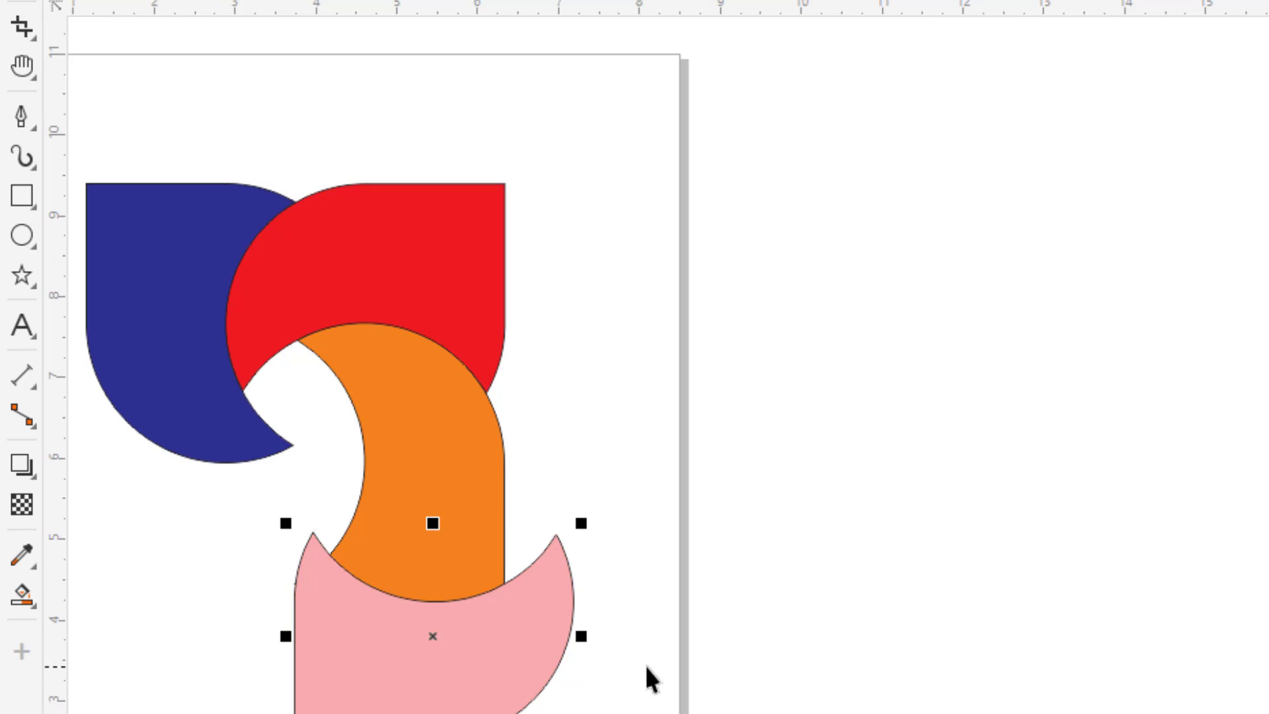
pyautogui.moveTo(486, 613); pyautogui.dragTo(327, 493)
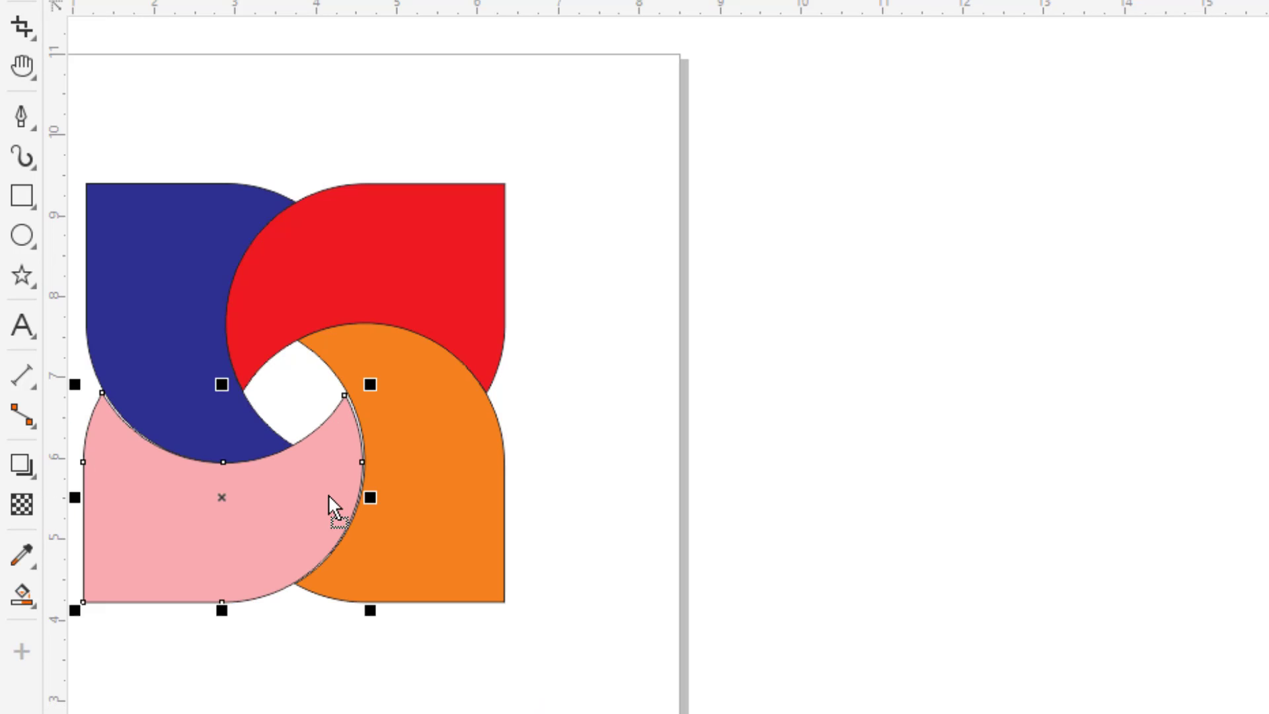
pyautogui.press('Right')
pyautogui.press('Right')
pyautogui.press('Right')
pyautogui.press('Right')
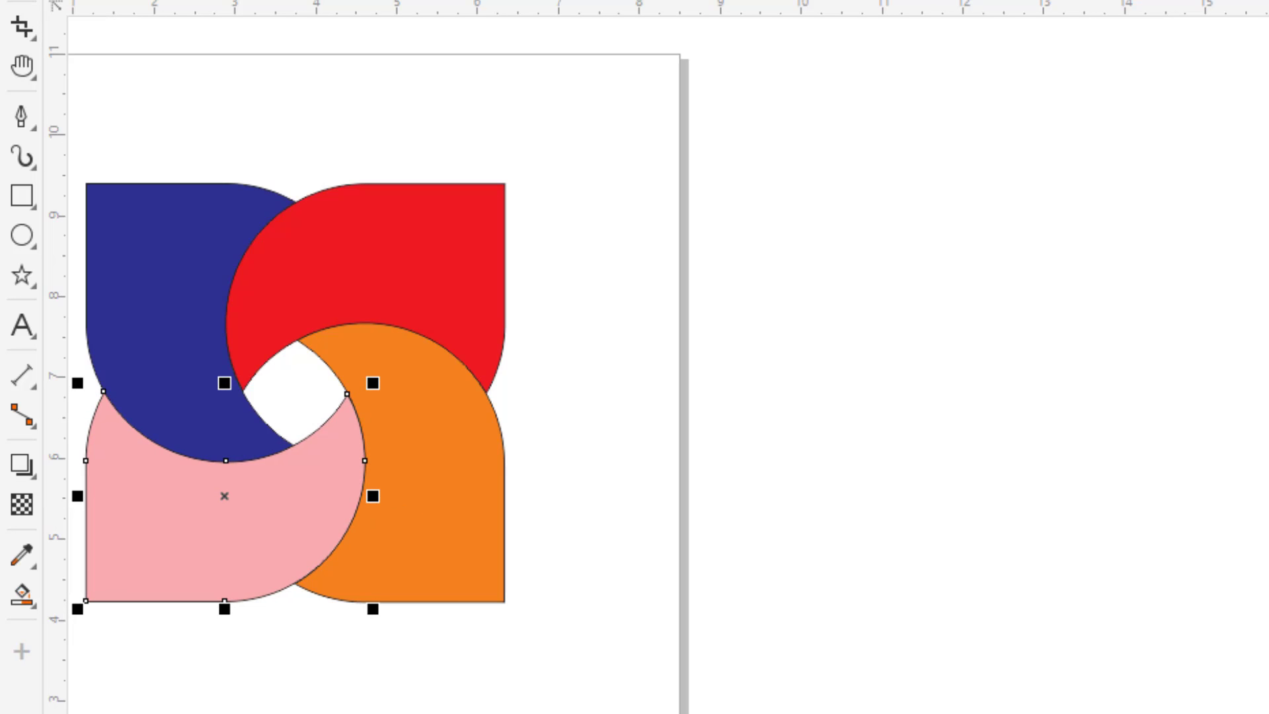
# - Select all four interlocking shapes and rotate them together by 45 degrees
pyautogui.moveTo(627, 96); pyautogui.dragTo(48, 615)
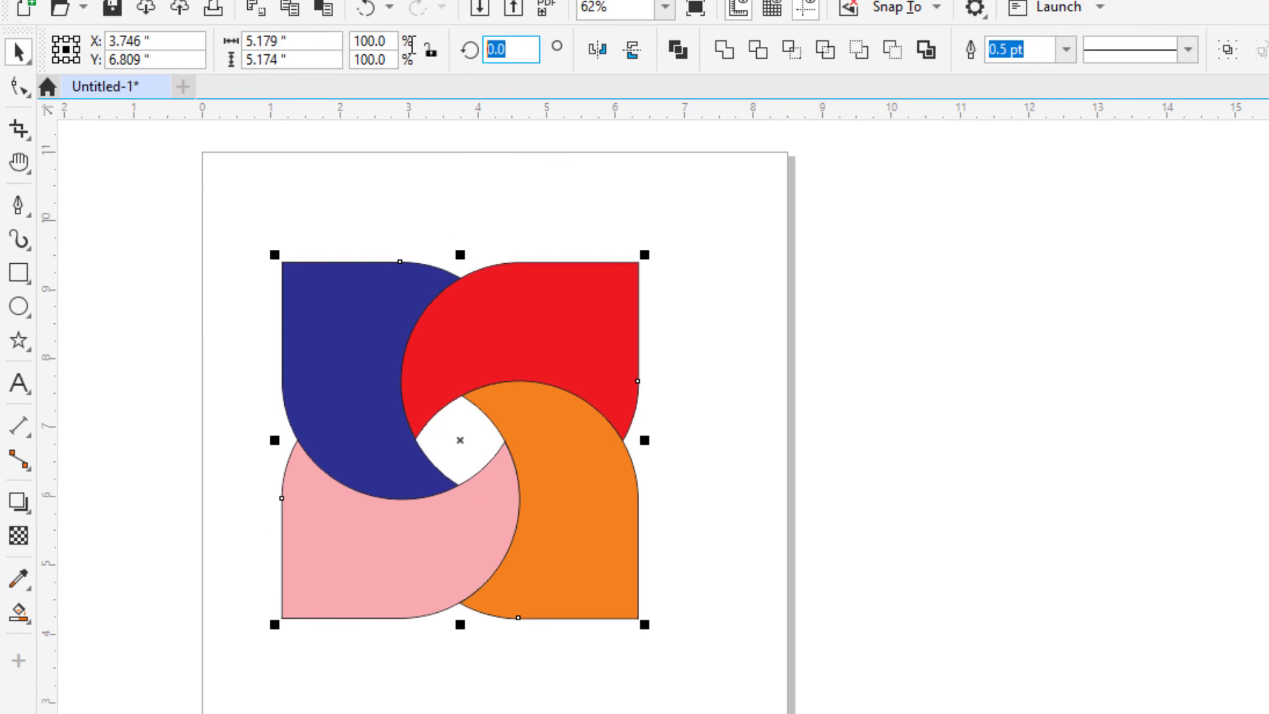
pyautogui.press('Return')
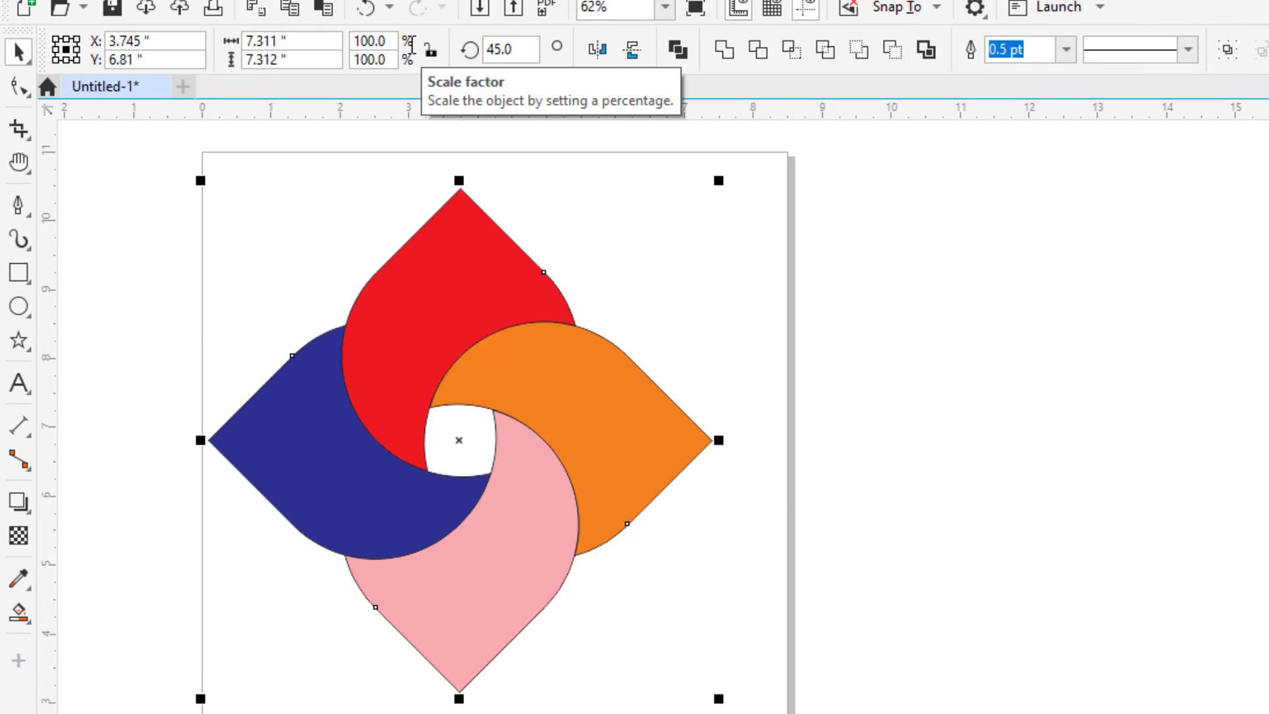
pyautogui.click(136, 268)
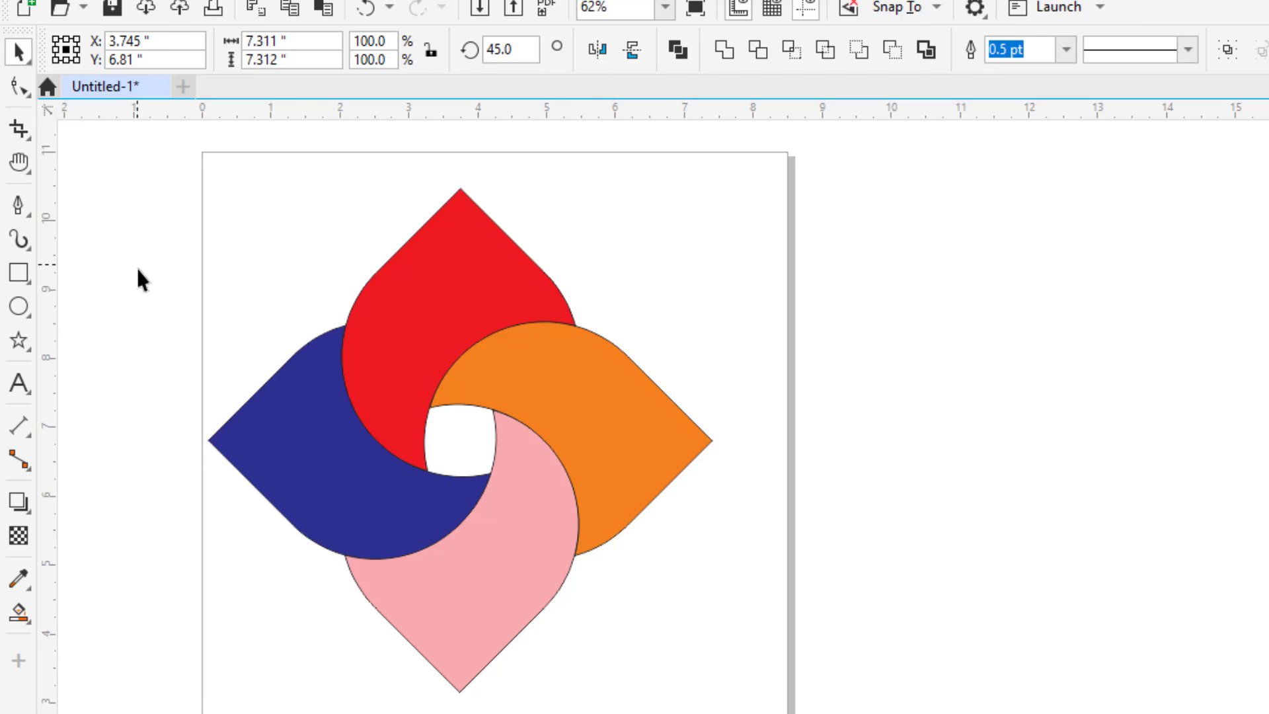
# - Apply linear gradient transparency to the red and orange shapes, fading each out towards its lower-right edge
pyautogui.click(18, 535)
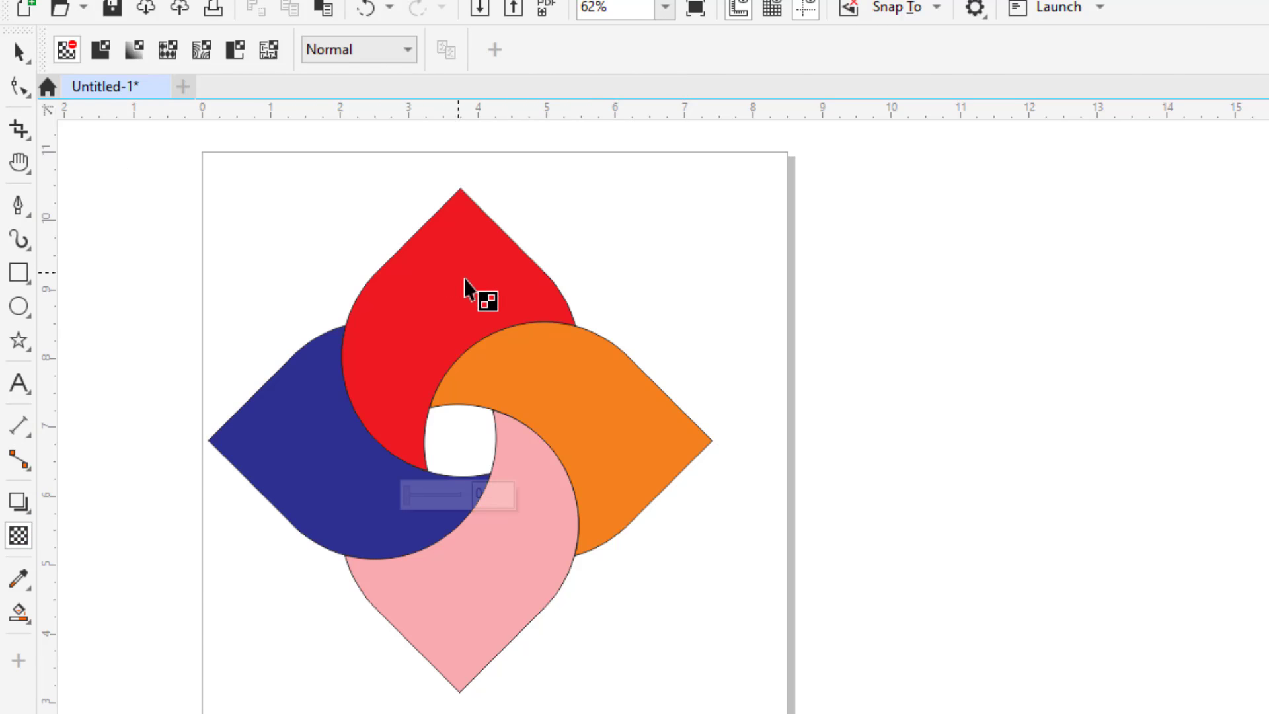
pyautogui.moveTo(462, 283); pyautogui.dragTo(628, 370)
pyautogui.moveTo(637, 435); pyautogui.dragTo(646, 595)
pyautogui.moveTo(482, 575); pyautogui.dragTo(608, 681)
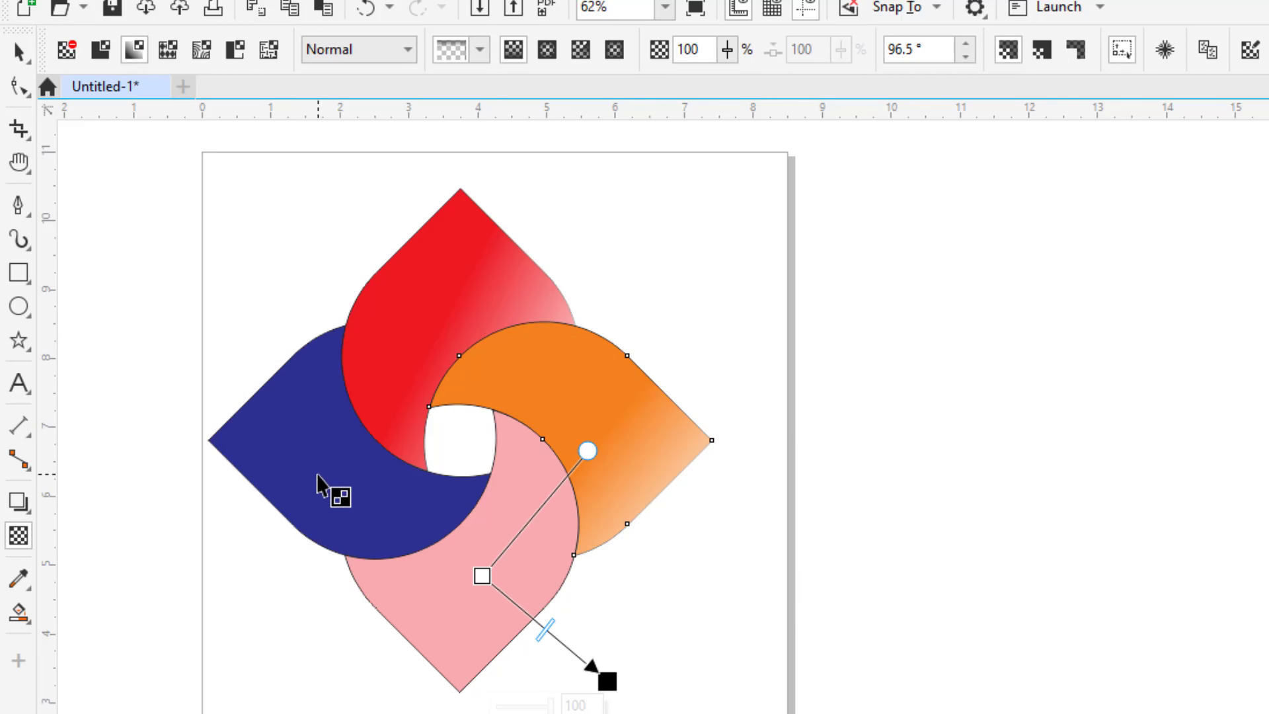
# - Apply linear gradient transparency to the pink shape towards its lower-right edge and to the blue shape towards its lower-left edge
pyautogui.click(459, 599)
pyautogui.moveTo(506, 556); pyautogui.dragTo(649, 671)
pyautogui.click(315, 454)
pyautogui.moveTo(349, 478); pyautogui.dragTo(138, 664)
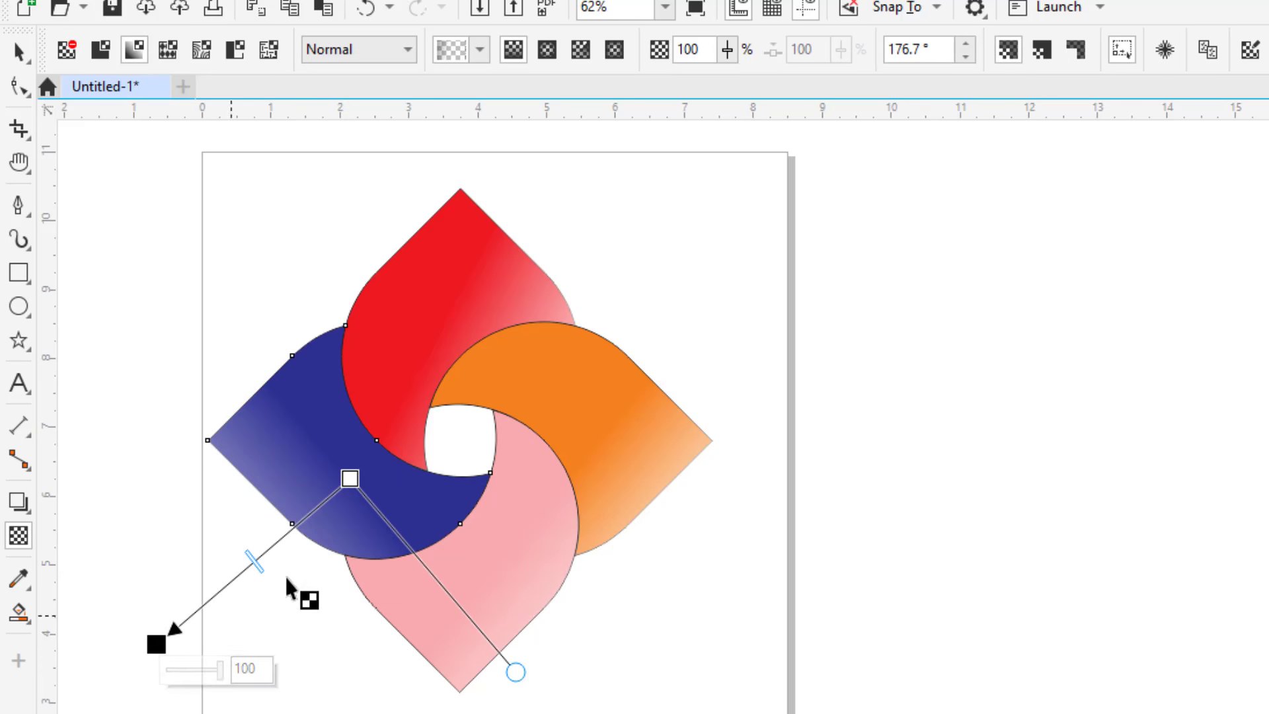
pyautogui.moveTo(350, 478); pyautogui.dragTo(324, 479)
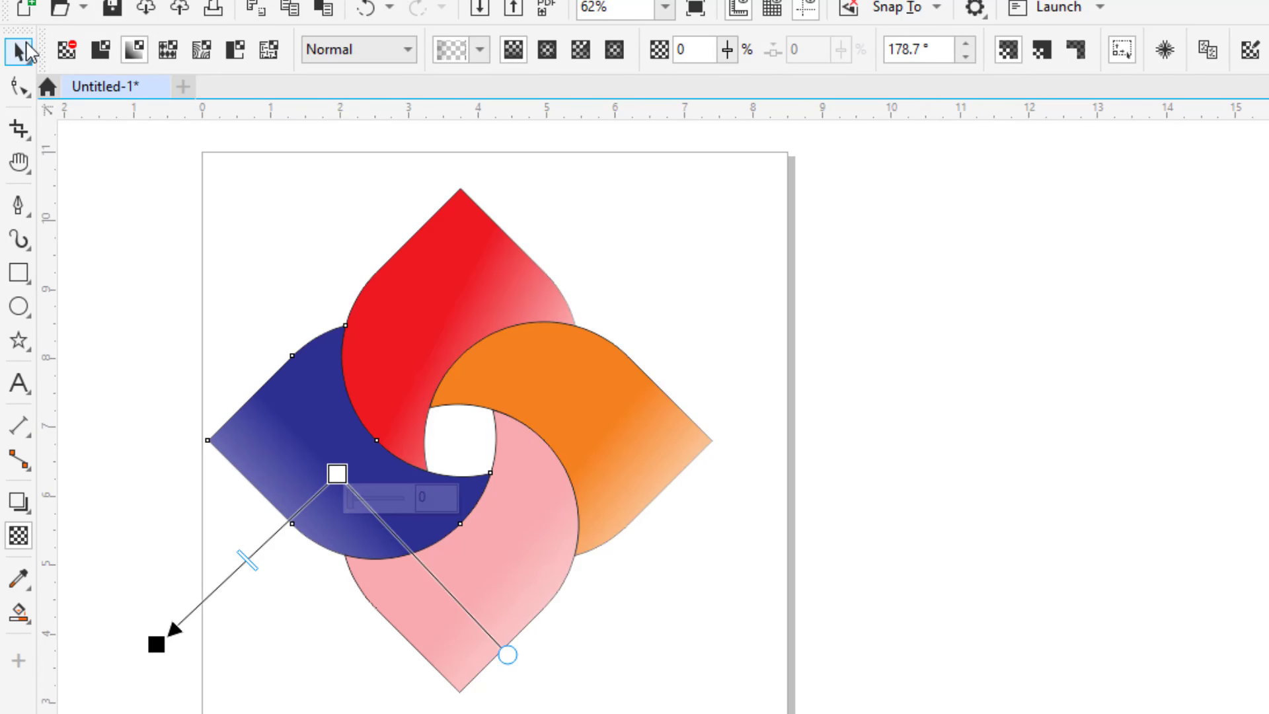
# - Select all four shapes of the logo and remove their outlines
pyautogui.press('space')
pyautogui.click(161, 189)
pyautogui.moveTo(670, 682); pyautogui.dragTo(764, 687)
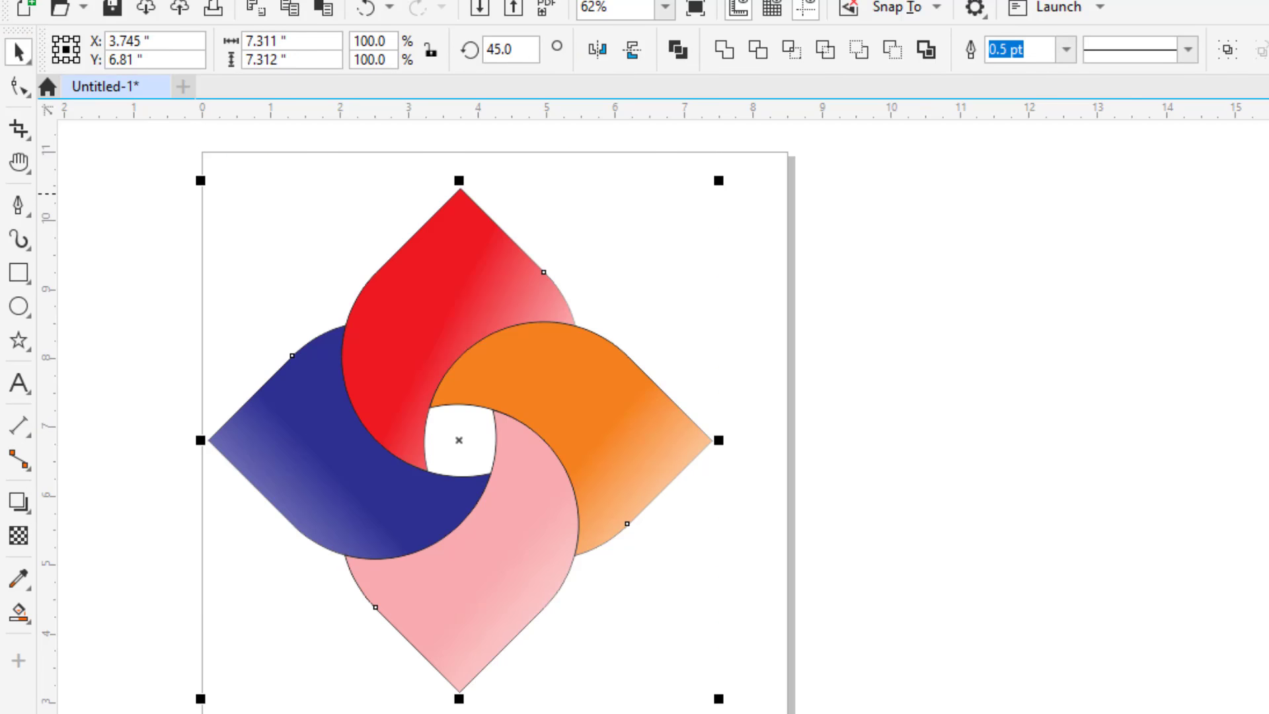
pyautogui.rightClick(1268, 194)
pyautogui.click(844, 283)
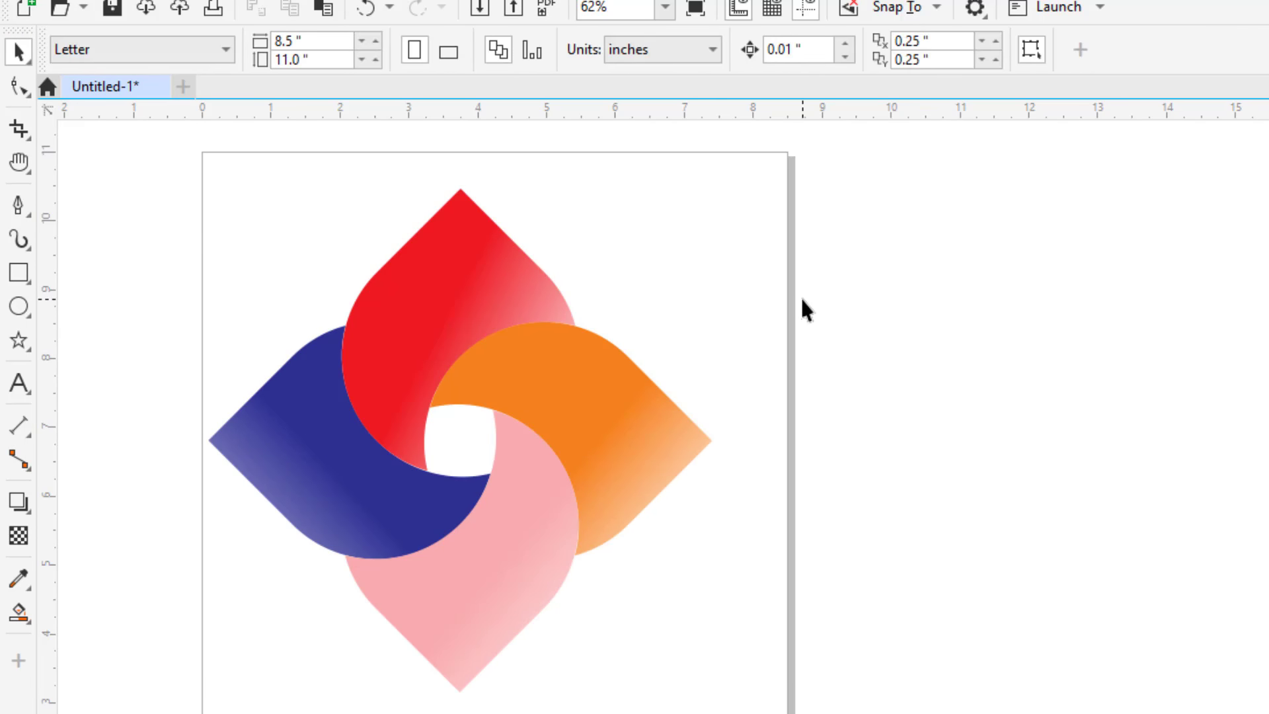